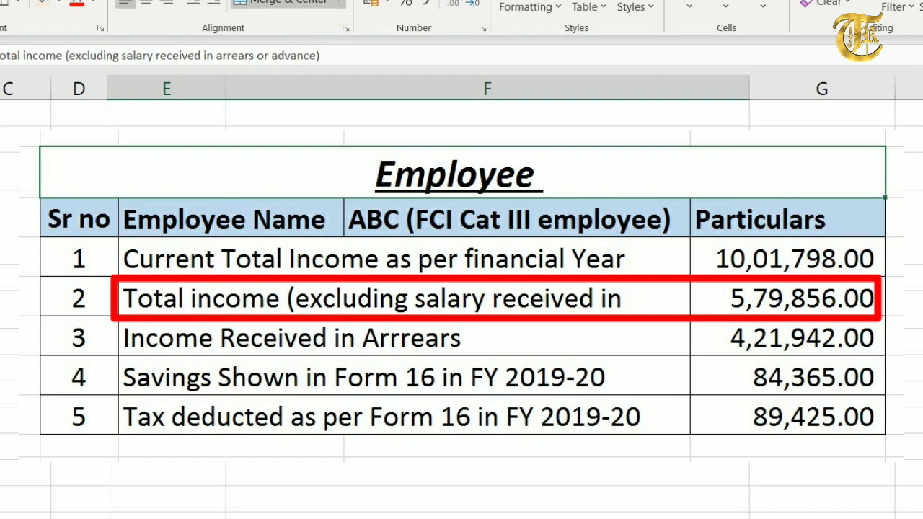
# Step: Review the Employee table's rows for total income, income received in arrears, and Form 16 savings and tax deducted for FY 2019-20
pyautogui.click(822, 277)
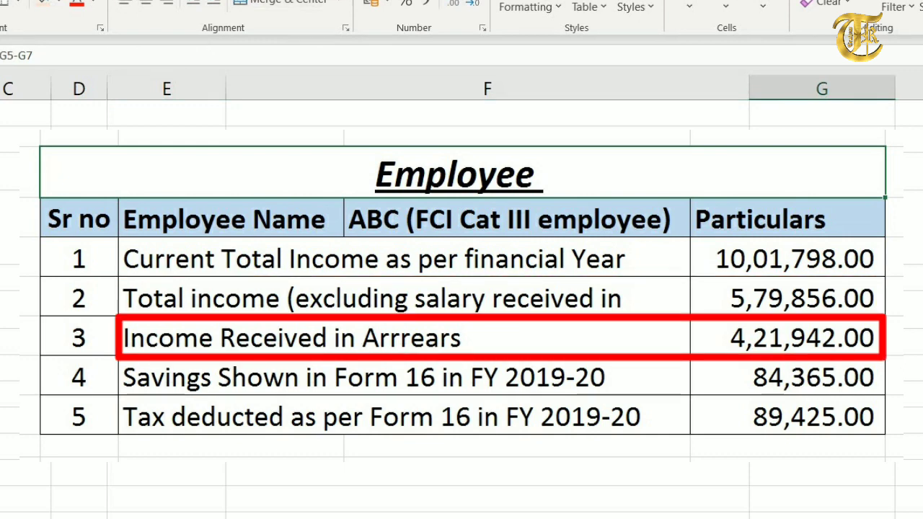
pyautogui.click(432, 330)
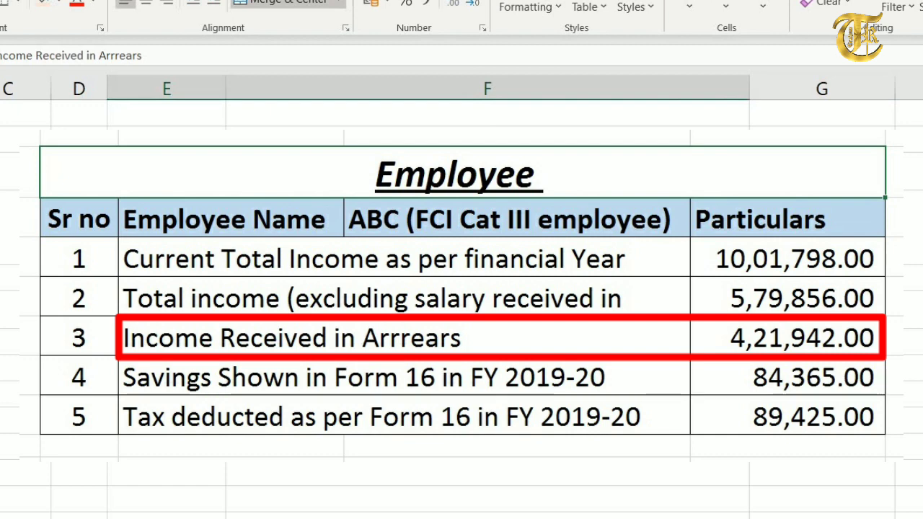
pyautogui.click(822, 336)
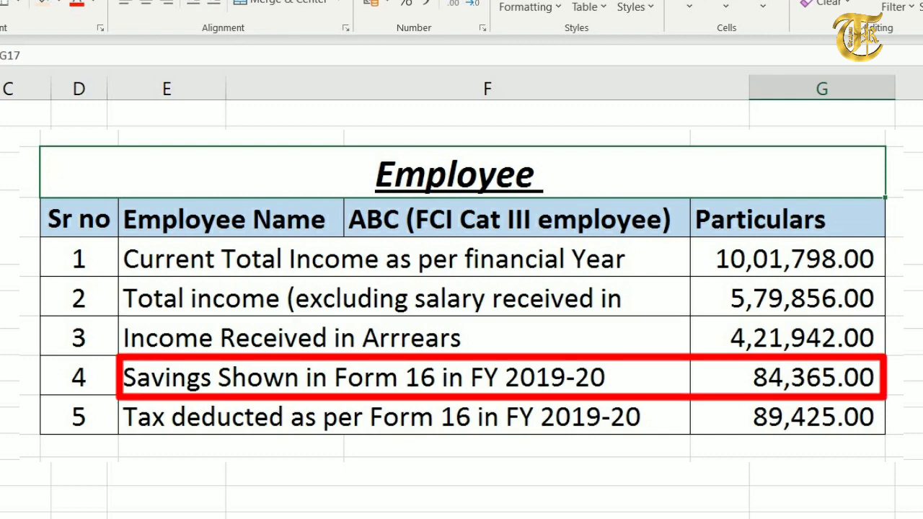
pyautogui.click(429, 310)
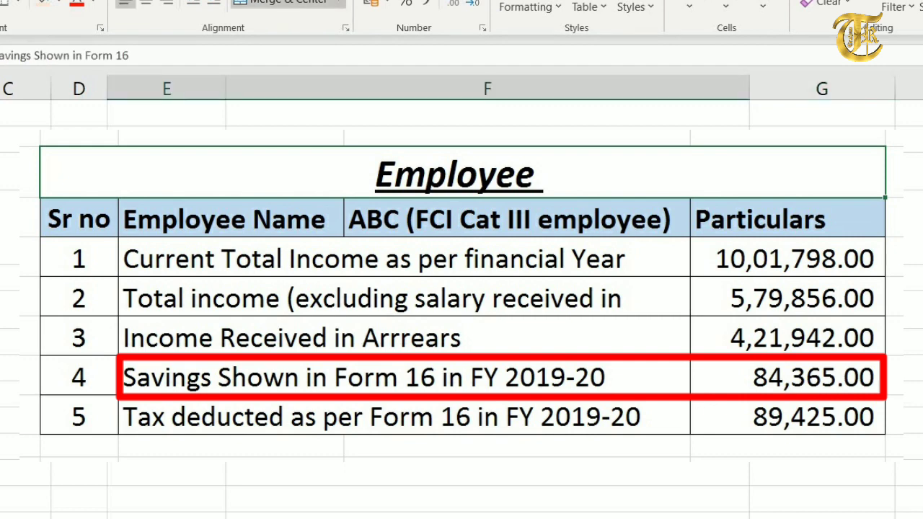
pyautogui.click(822, 310)
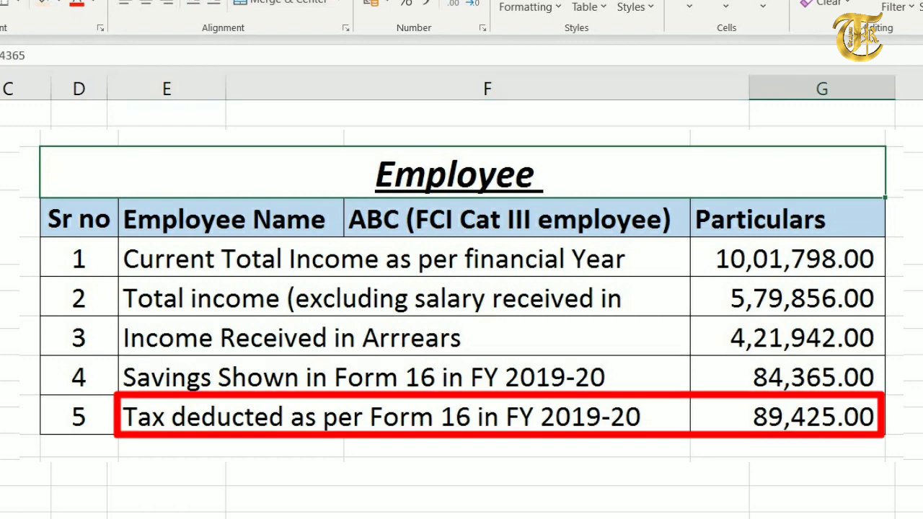
pyautogui.click(428, 337)
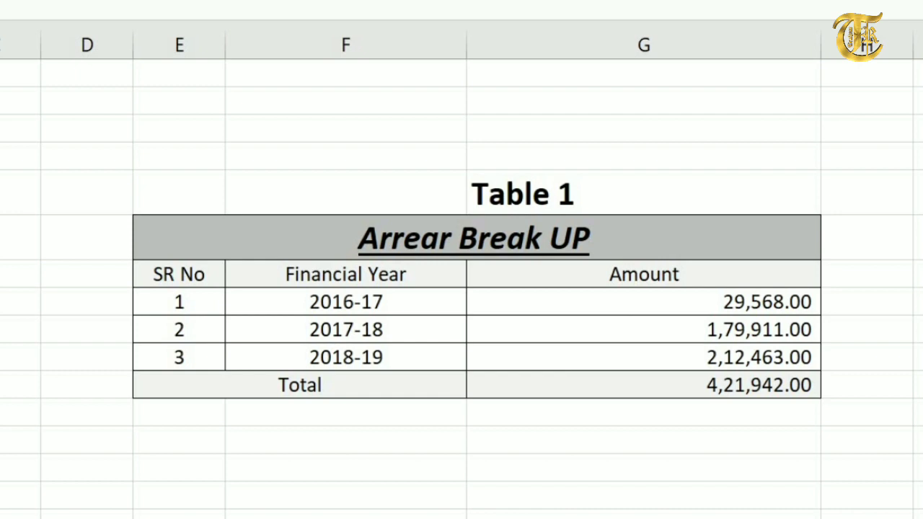
# Step: Examine Table 1, Arrear Break UP, going through the arrear amount for each financial year from 2016-17 to 2018-19 and the total
pyautogui.click(516, 193)
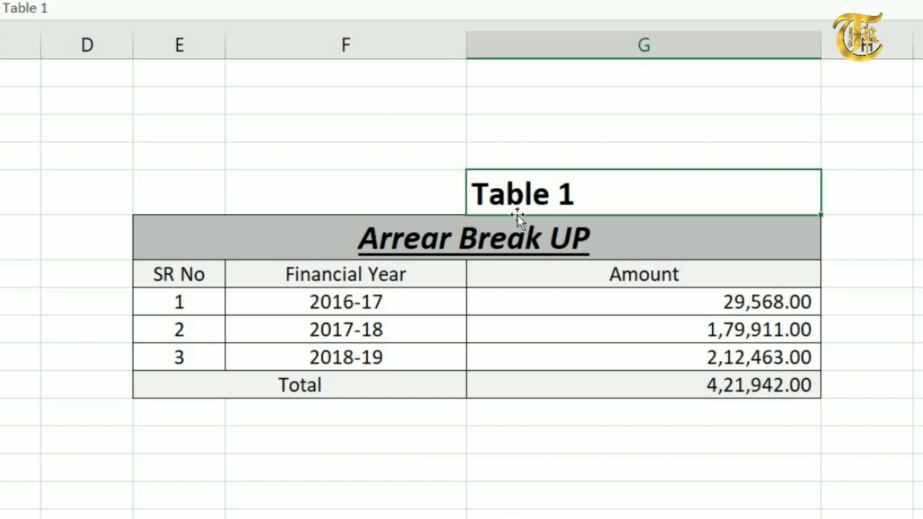
pyautogui.click(405, 242)
pyautogui.click(368, 280)
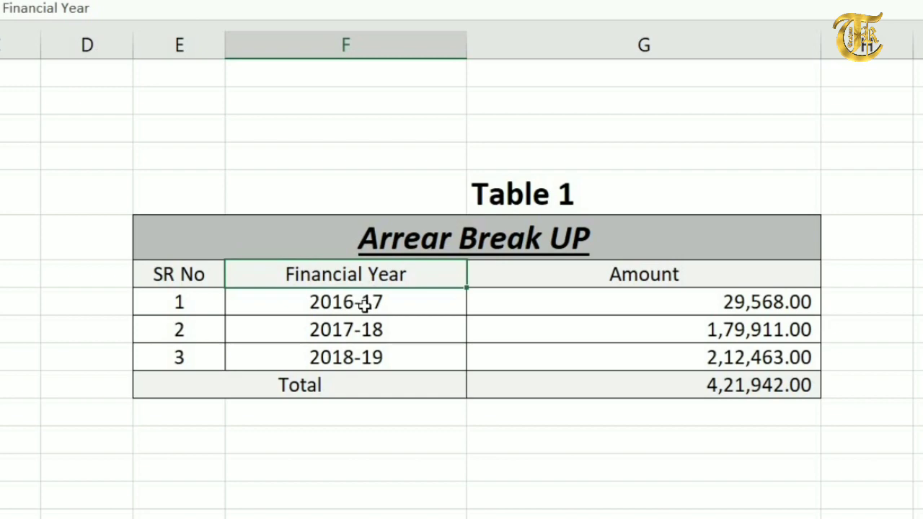
pyautogui.click(364, 306)
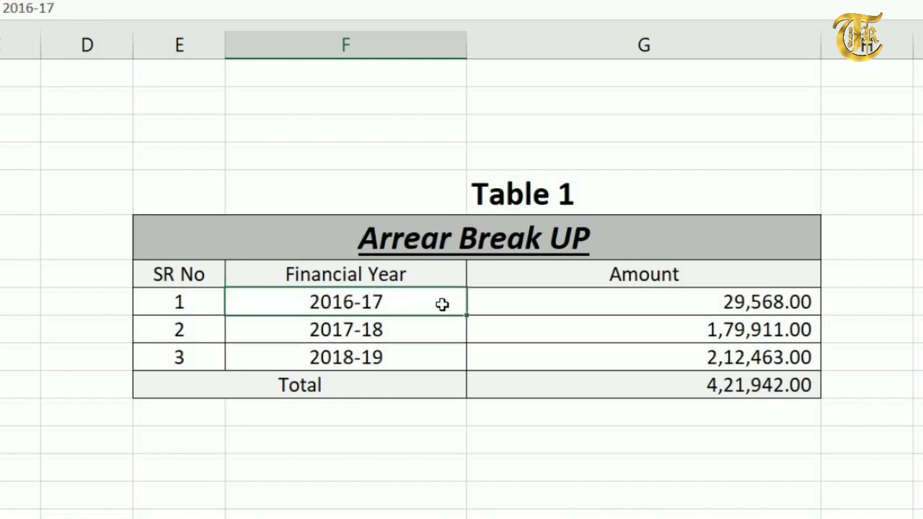
pyautogui.click(520, 301)
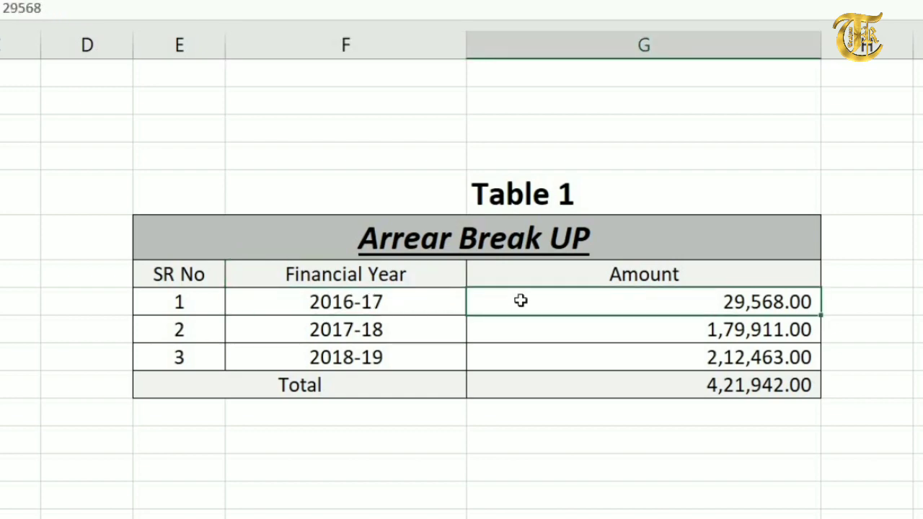
pyautogui.click(381, 331)
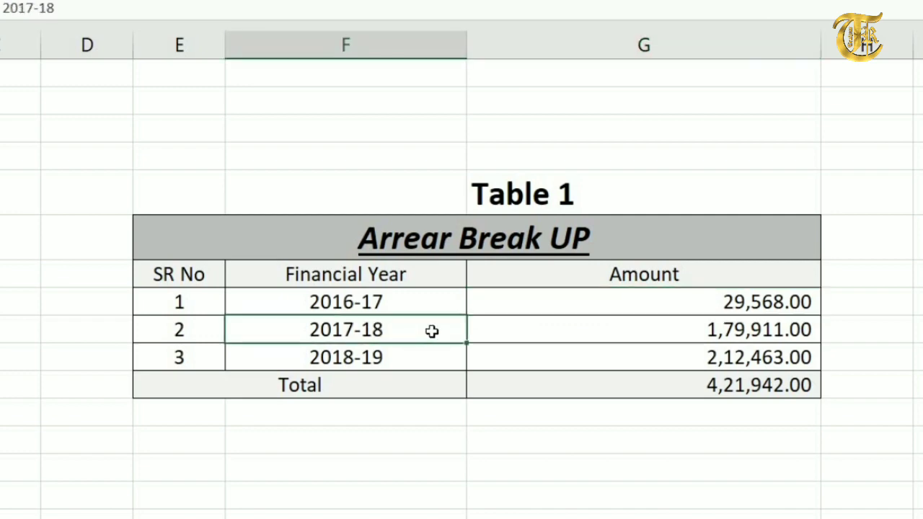
pyautogui.click(557, 325)
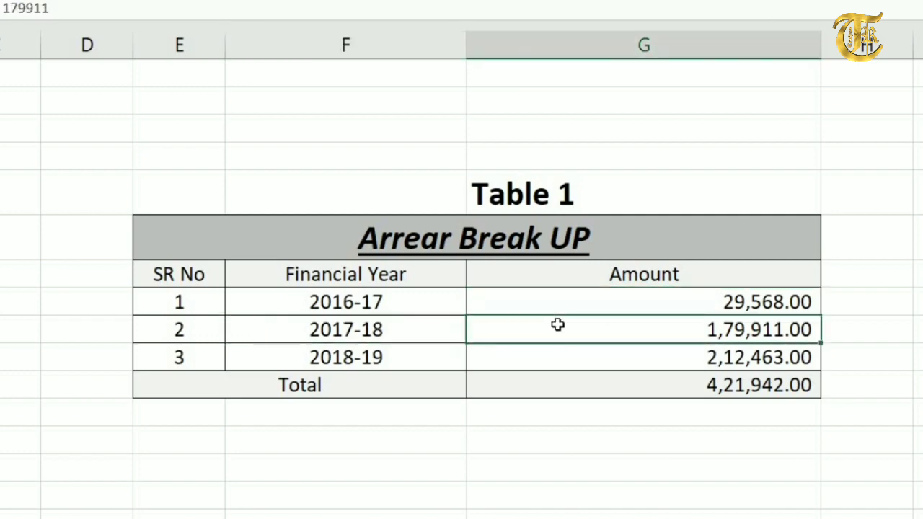
pyautogui.click(413, 361)
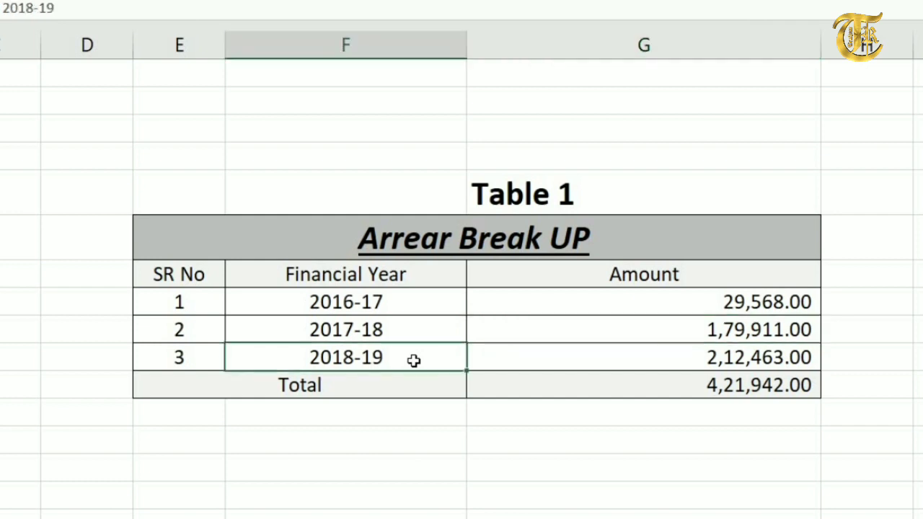
pyautogui.click(544, 350)
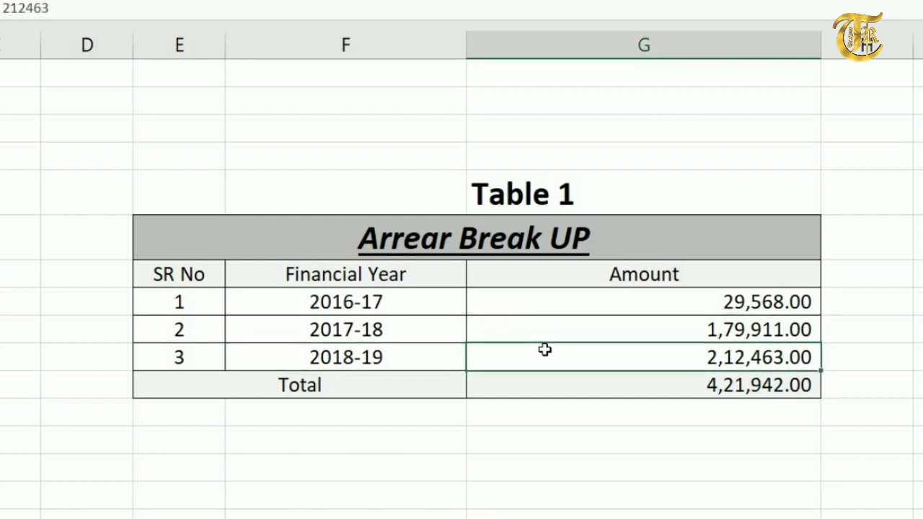
pyautogui.click(433, 394)
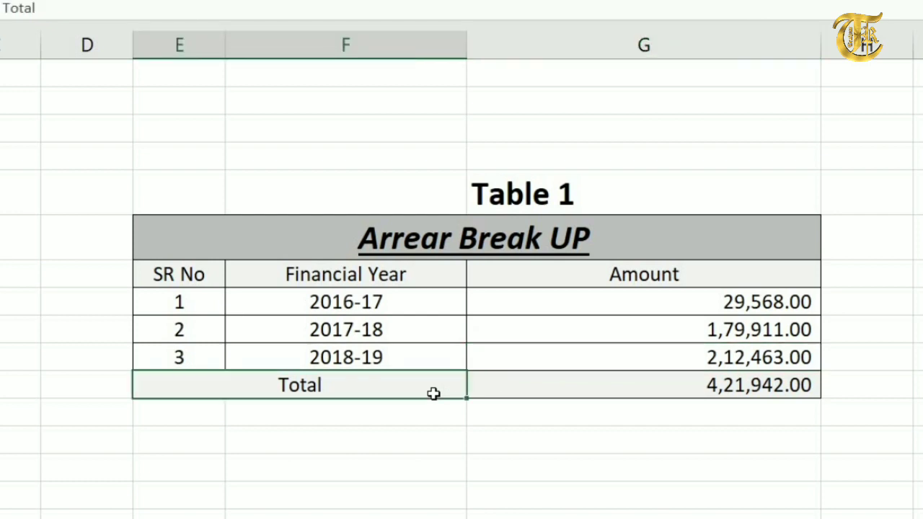
pyautogui.click(516, 388)
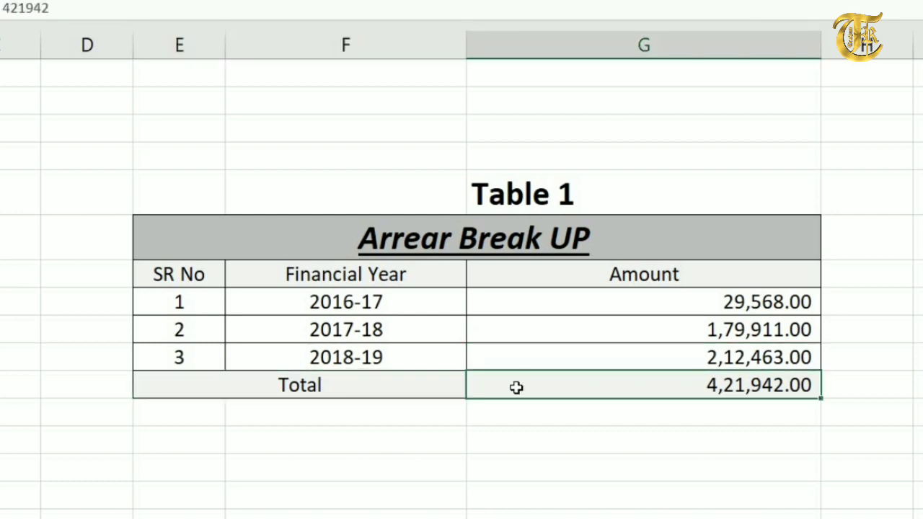
pyautogui.click(651, 463)
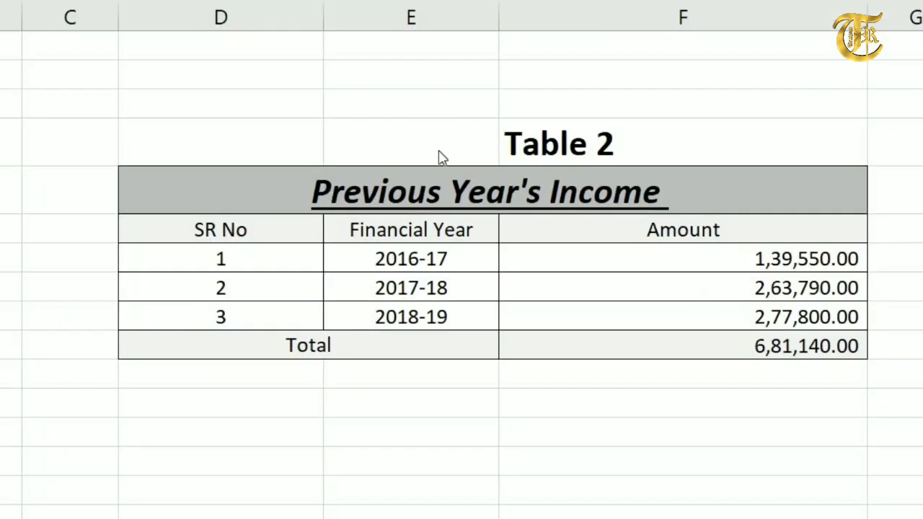
# Step: Examine Table 2, Previous Year's Income, going through the income amount for each financial year from 2016-17 to 2018-19
pyautogui.click(553, 145)
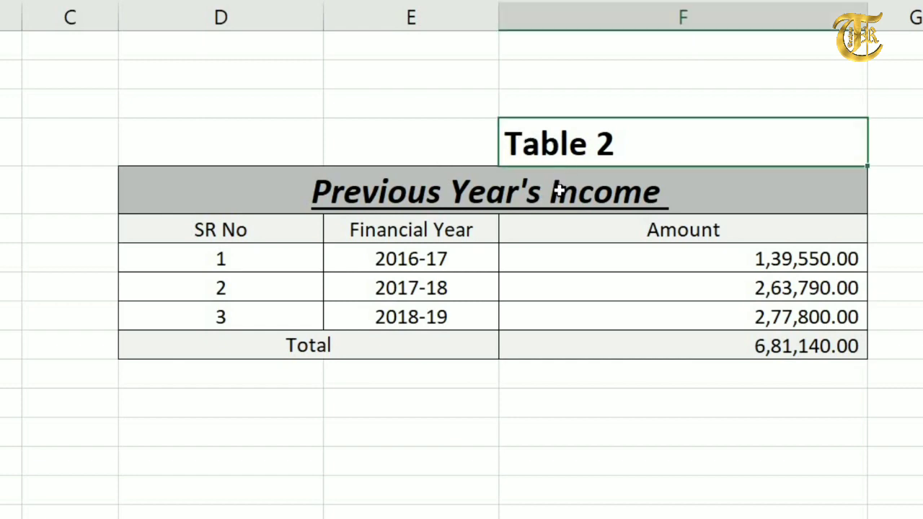
pyautogui.click(473, 195)
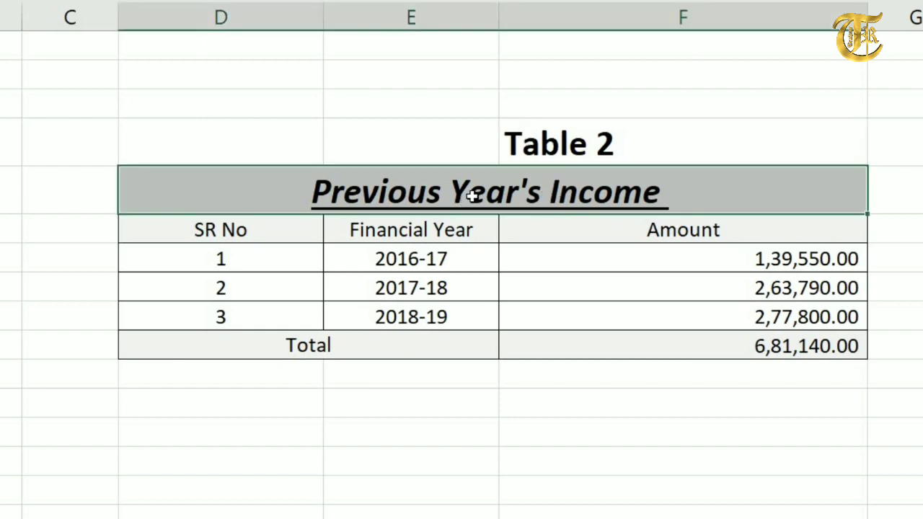
pyautogui.click(424, 261)
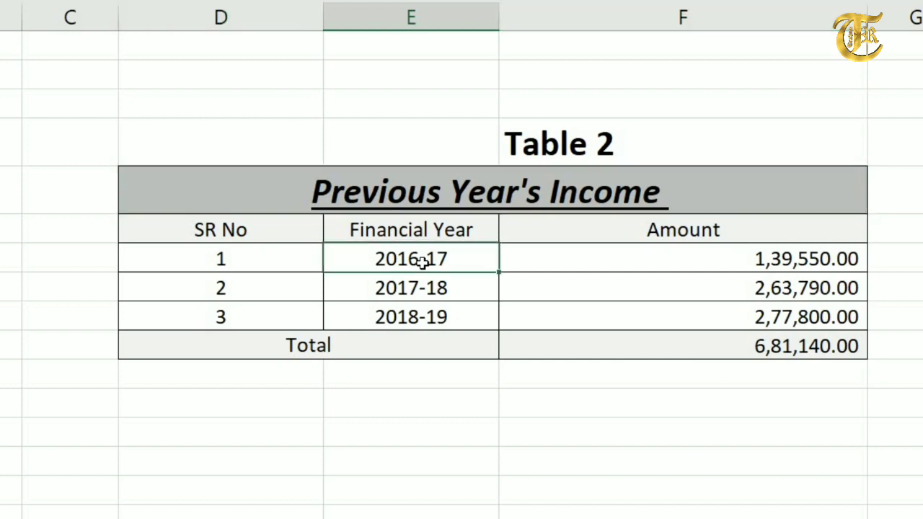
pyautogui.click(579, 256)
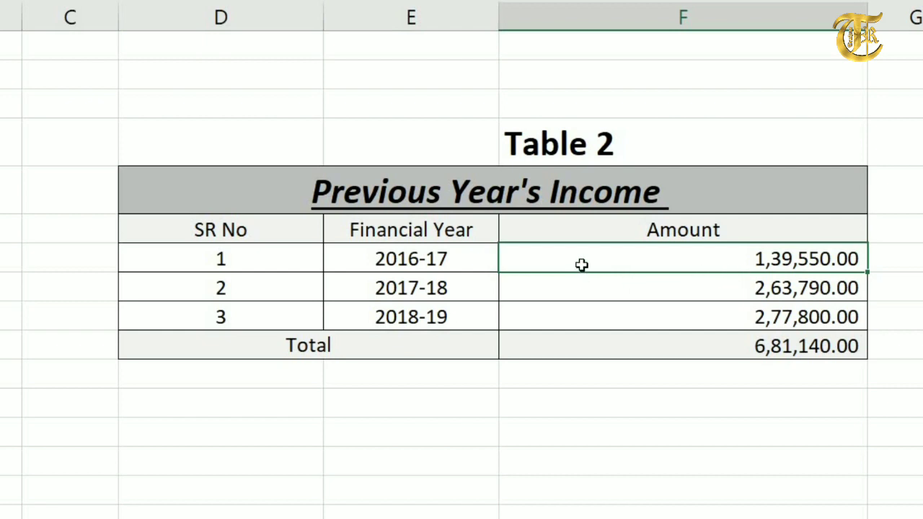
pyautogui.click(456, 286)
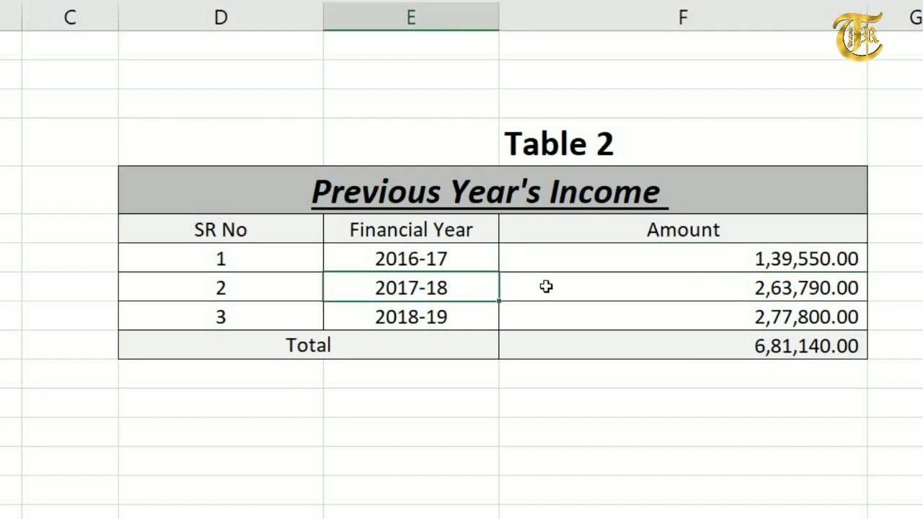
pyautogui.click(571, 288)
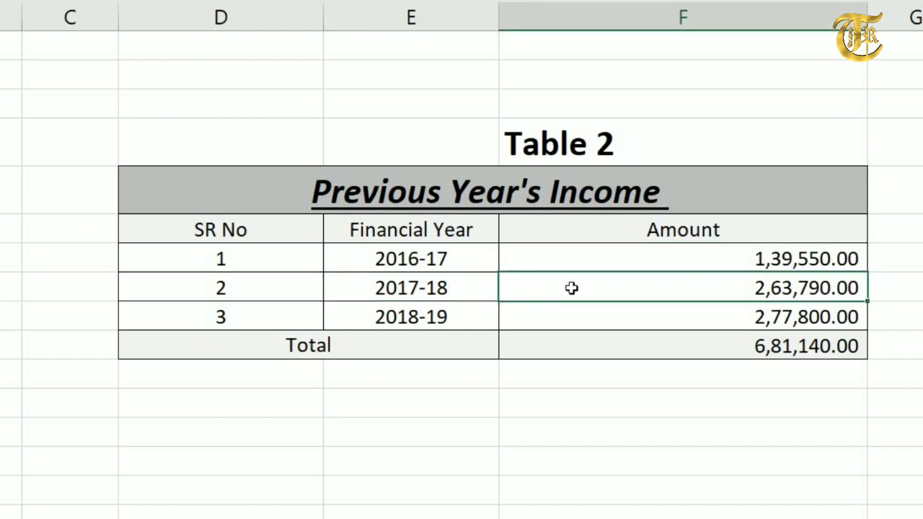
pyautogui.click(447, 315)
pyautogui.click(582, 319)
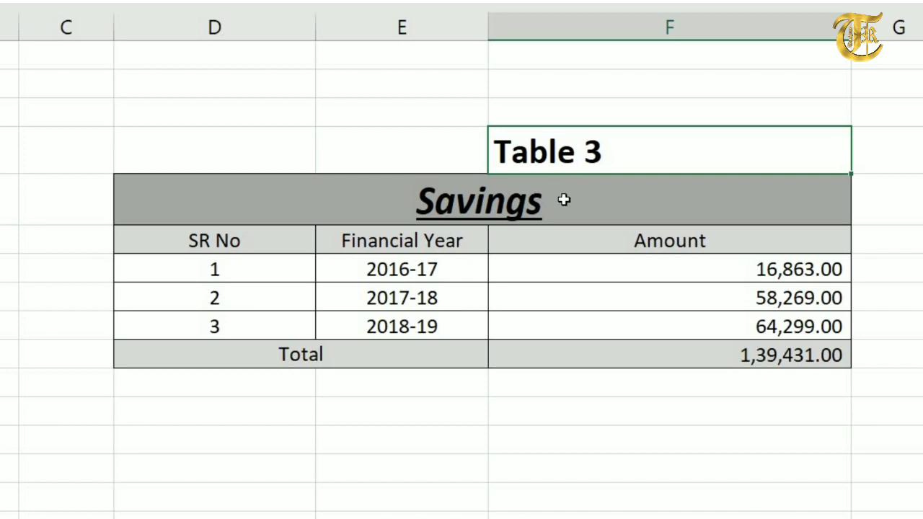
# Step: Examine Table 3, Savings, going through the amounts for financial years 2016-17 to 2018-19 and the total
pyautogui.click(465, 276)
pyautogui.press('Tab')
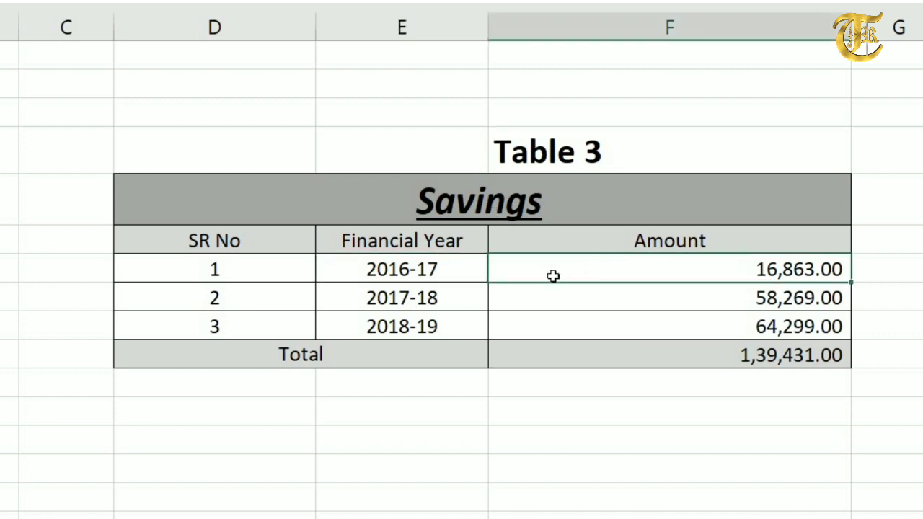
pyautogui.press('Return')
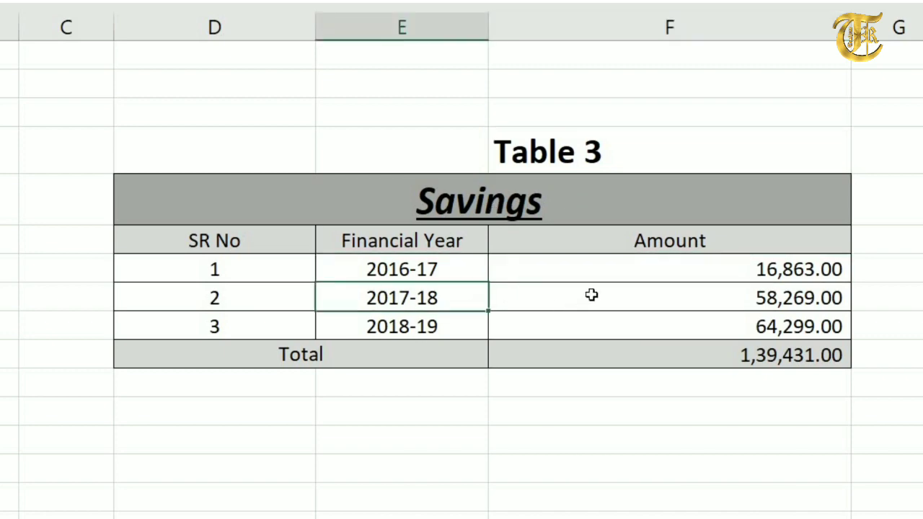
pyautogui.click(591, 294)
pyautogui.click(591, 324)
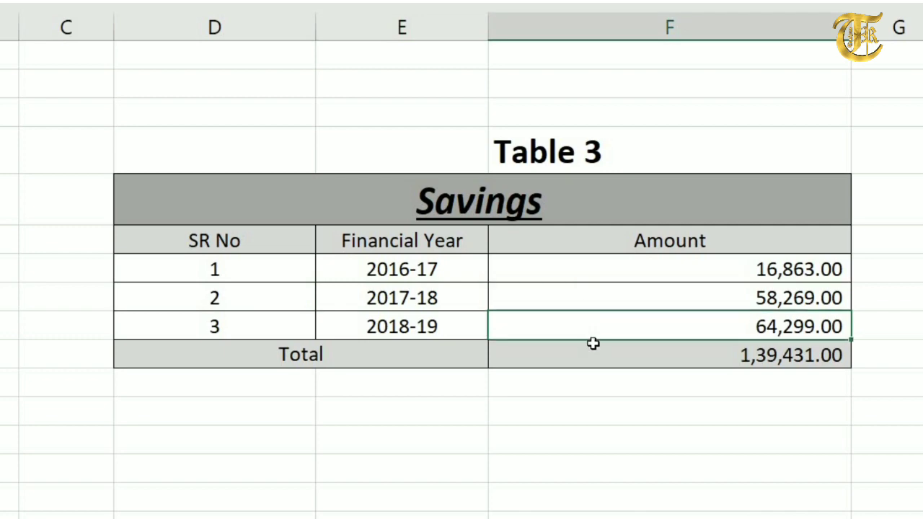
pyautogui.click(592, 355)
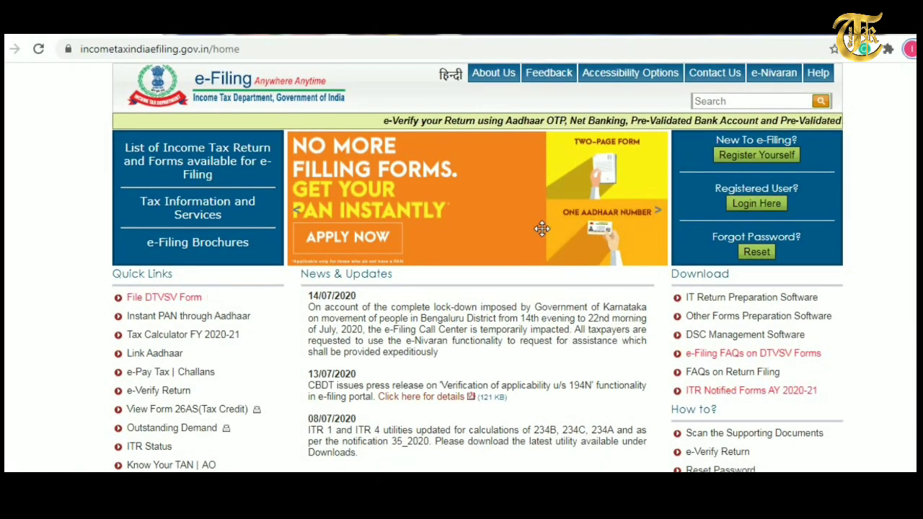
# Step: Switch to the Income Tax e-Filing portal in the browser and log in with the prefilled credentials and the displayed captcha code
pyautogui.click(757, 205)
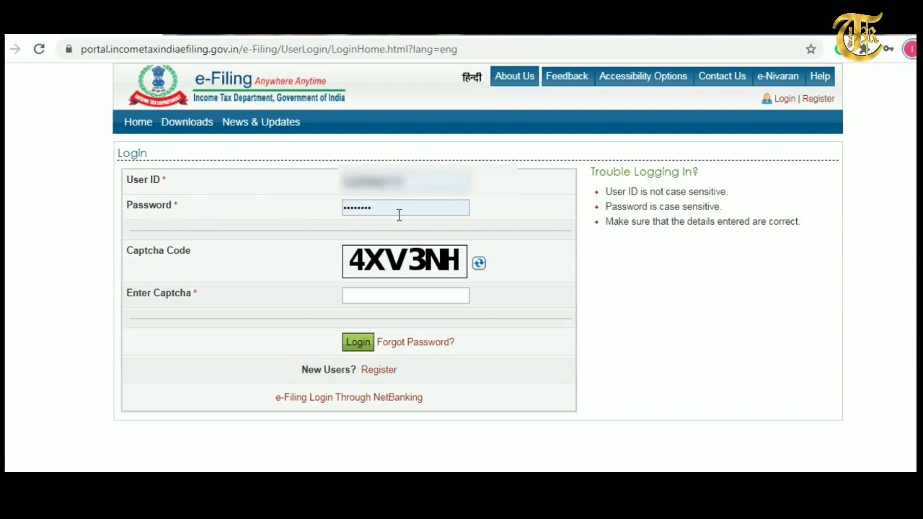
pyautogui.click(383, 293)
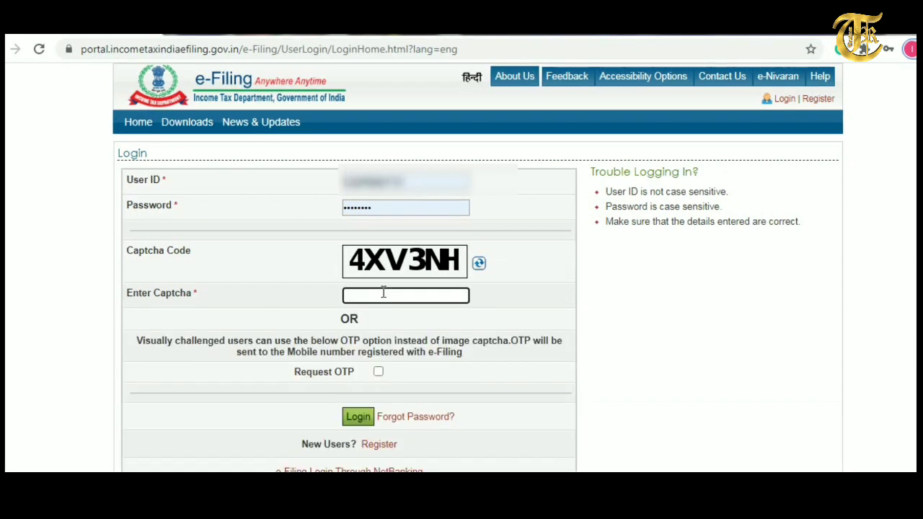
pyautogui.write('4X')
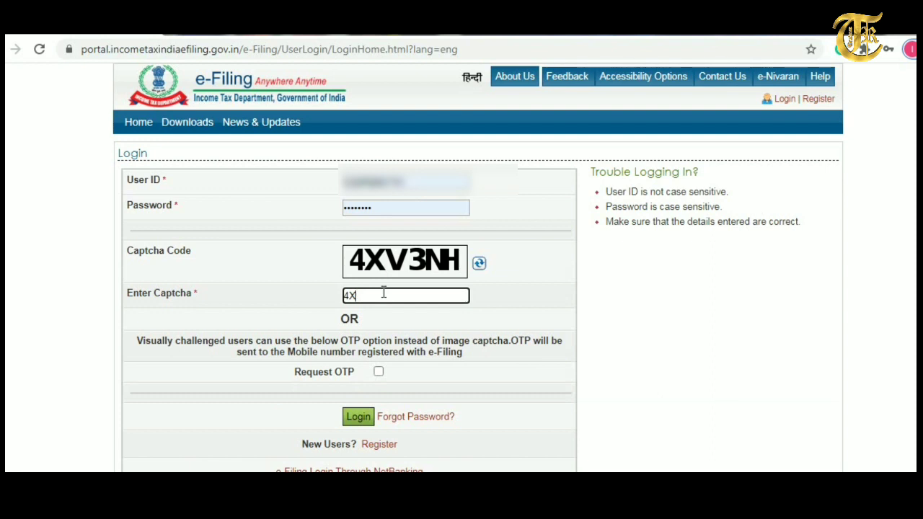
pyautogui.write('vV3')
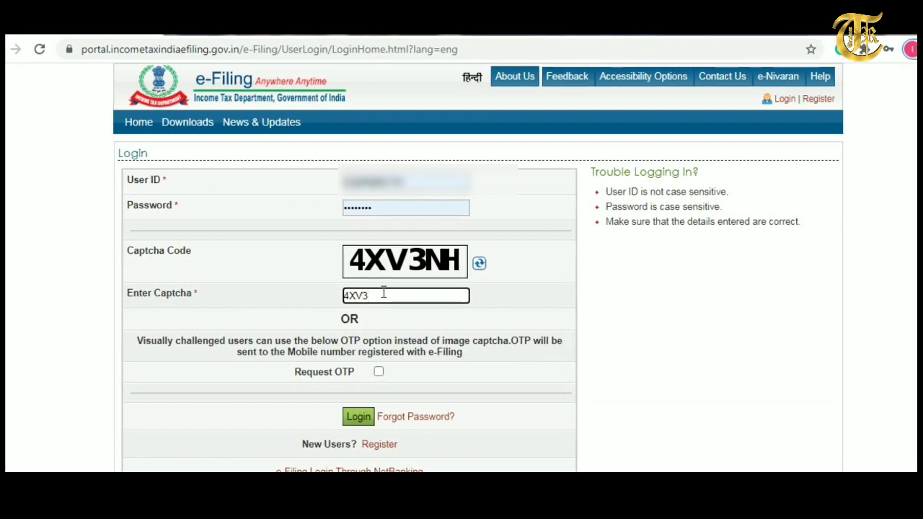
pyautogui.write('N')
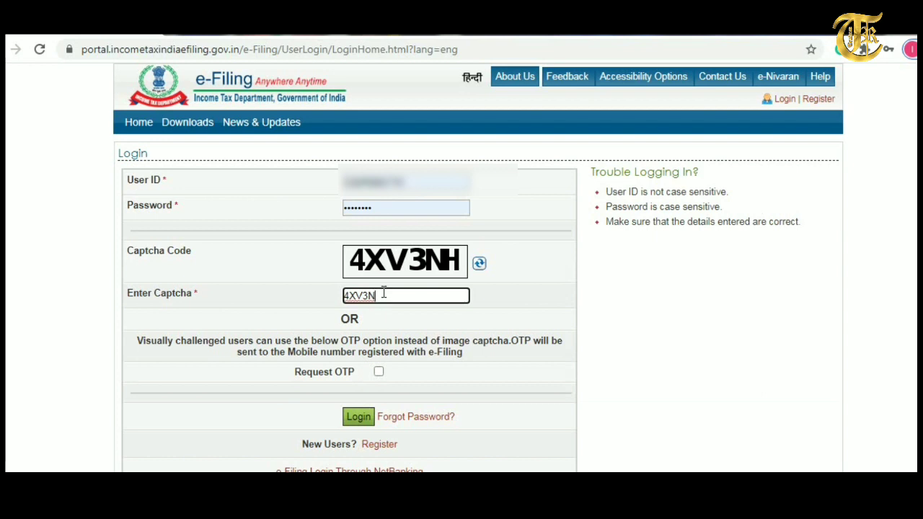
pyautogui.write('H')
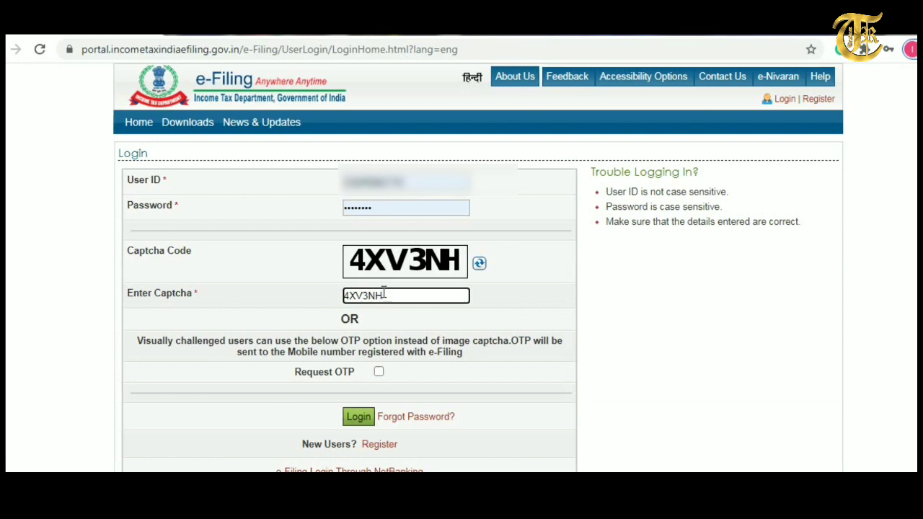
pyautogui.click(360, 420)
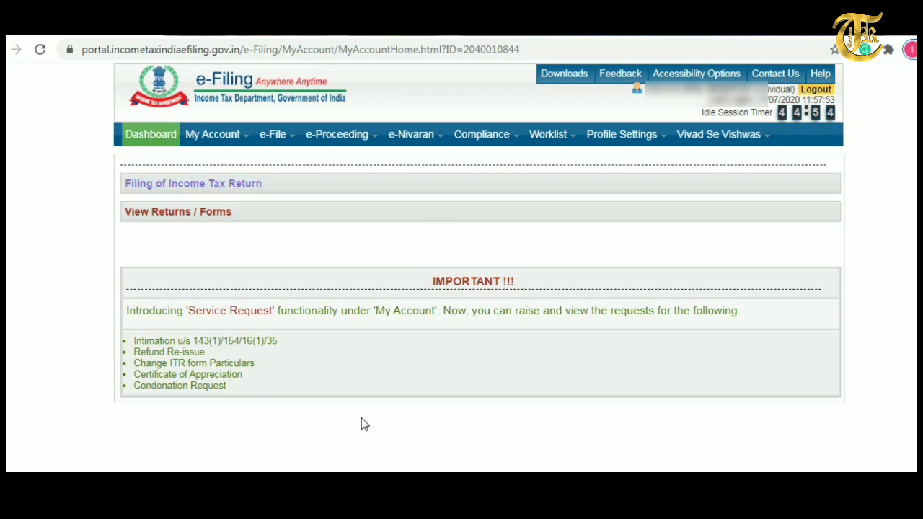
# Step: Open the online Income Tax Forms page and choose FORM NO.10E, the form for relief u/s 89
pyautogui.moveTo(271, 139)
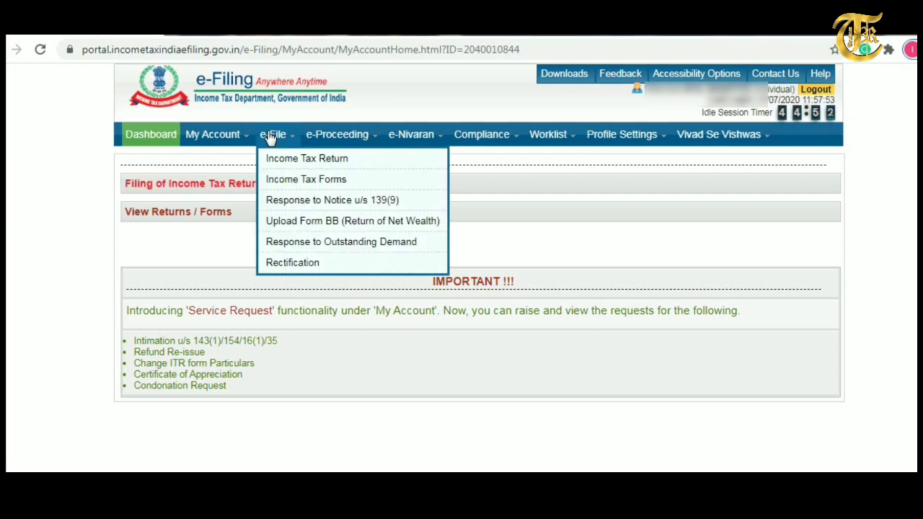
pyautogui.click(306, 186)
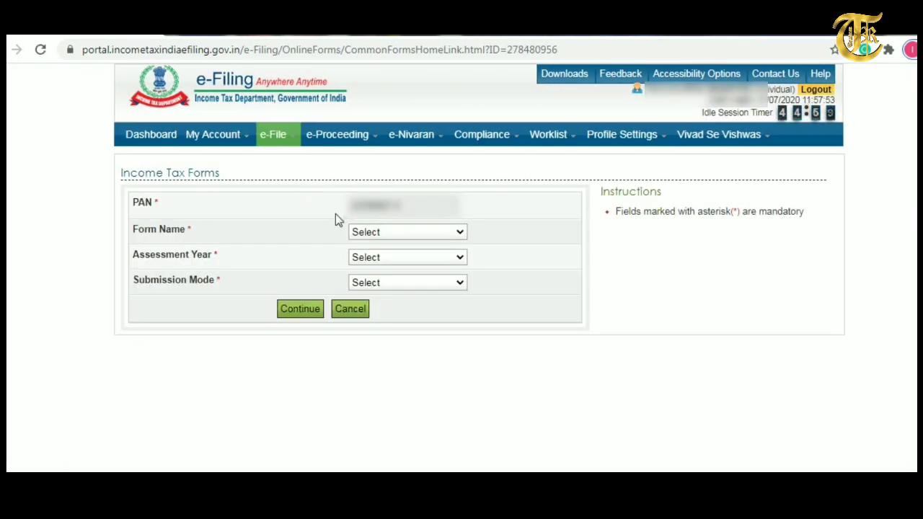
pyautogui.click(429, 234)
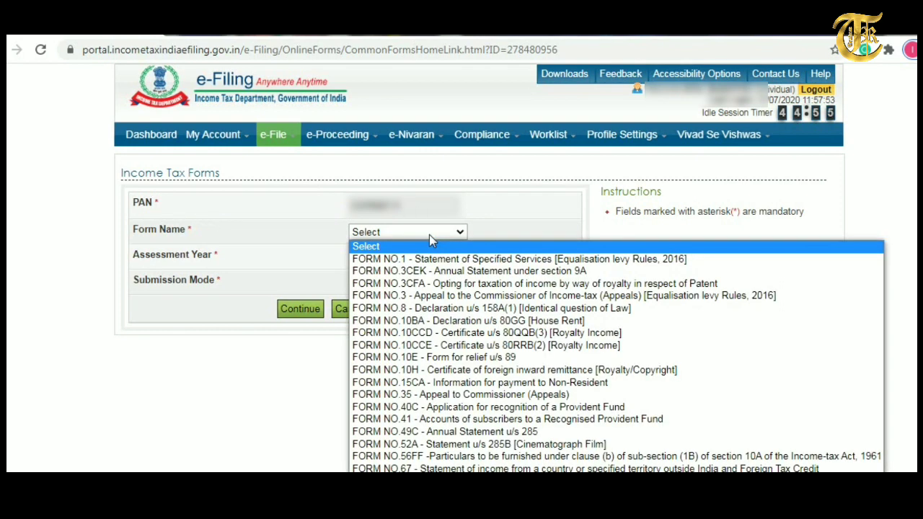
pyautogui.click(432, 357)
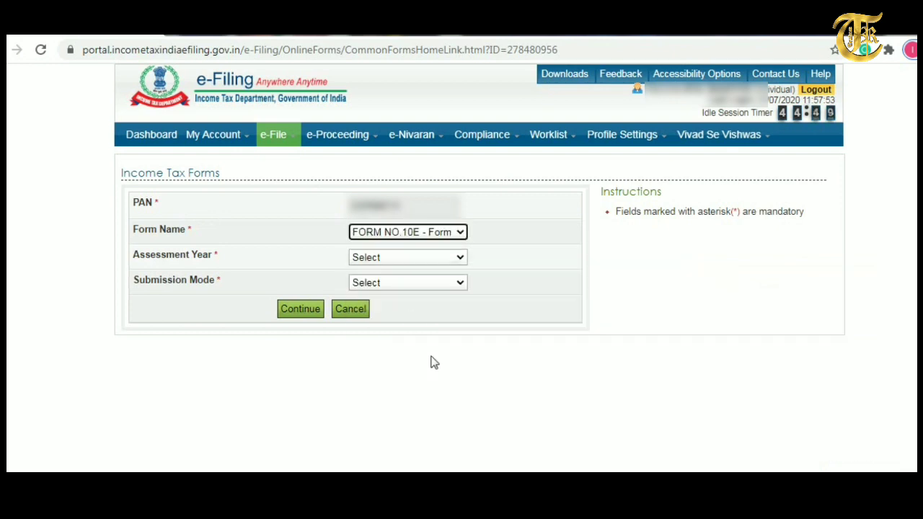
# Step: Set the assessment year to 2020-21 and the submission mode to Prepare and Submit Online, and continue to the form
pyautogui.click(401, 257)
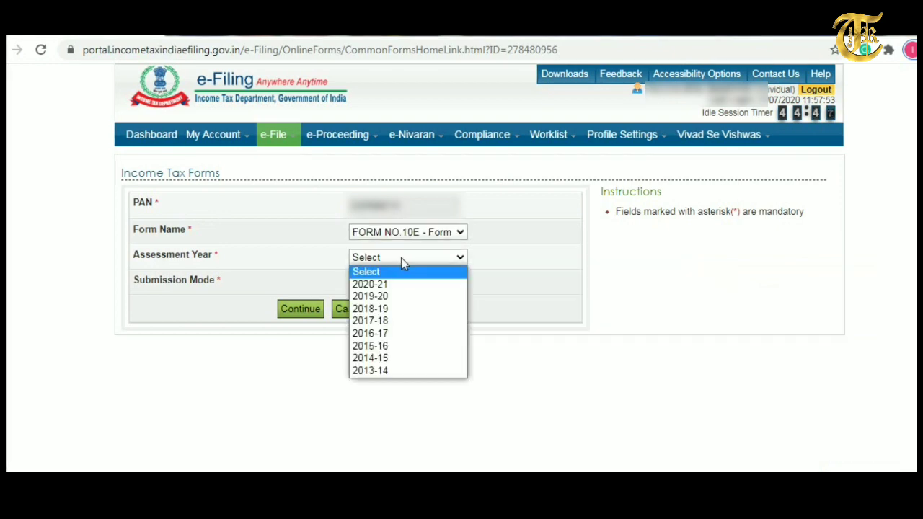
pyautogui.click(407, 288)
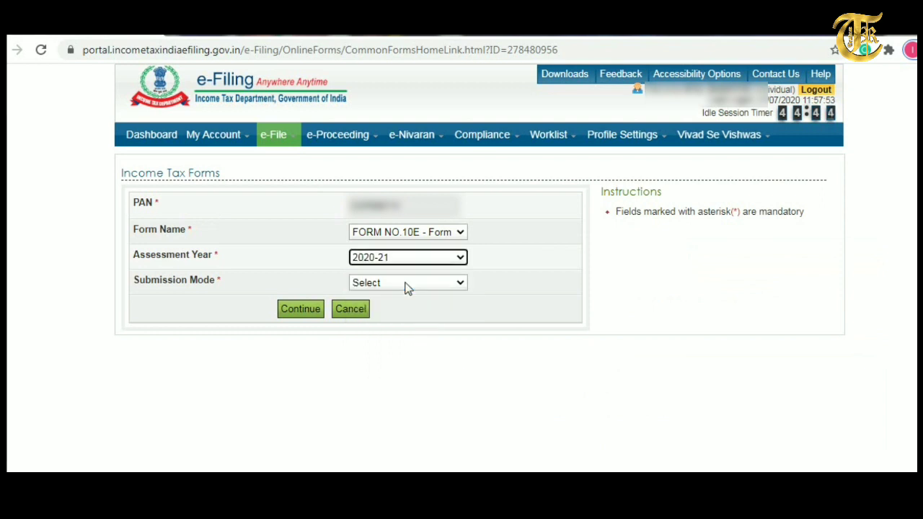
pyautogui.click(407, 284)
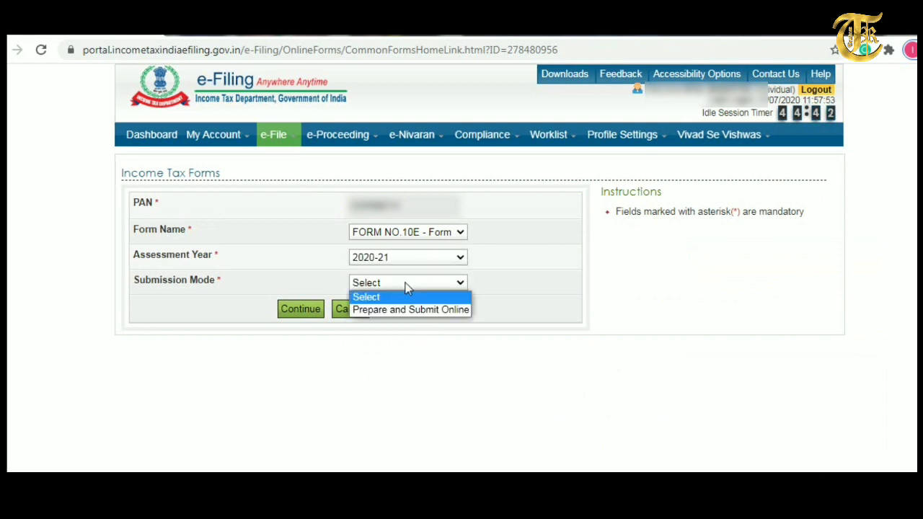
pyautogui.click(408, 310)
pyautogui.click(297, 311)
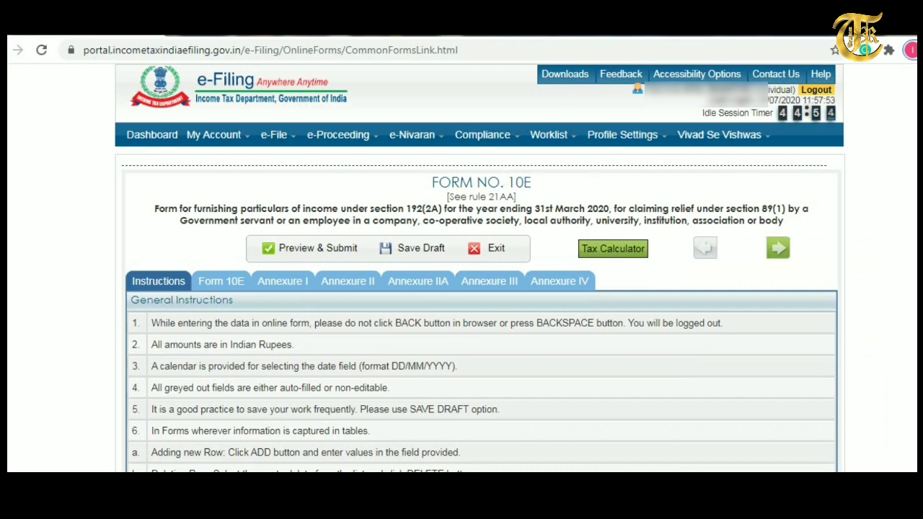
# Step: Go past the general instructions to the Form 10E section and set the residential status to Resident
pyautogui.scroll(-1, 573, 268)
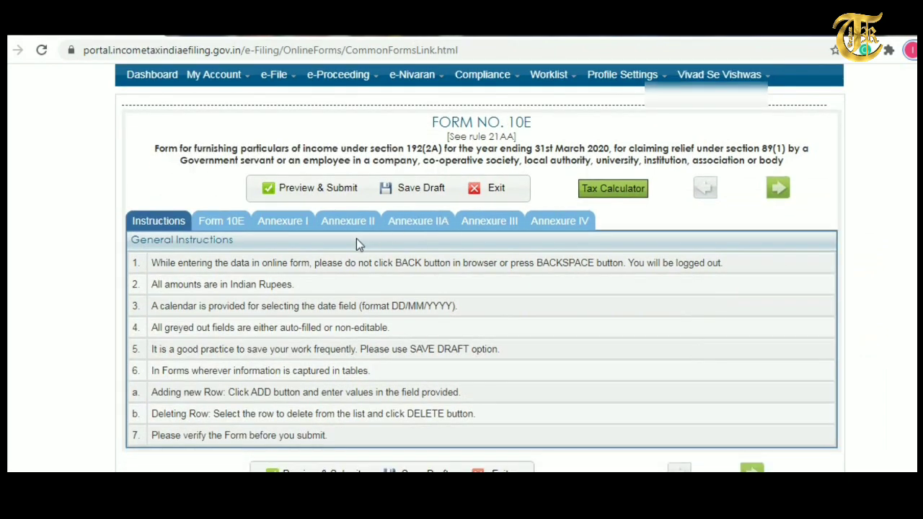
pyautogui.scroll(1, 356, 238)
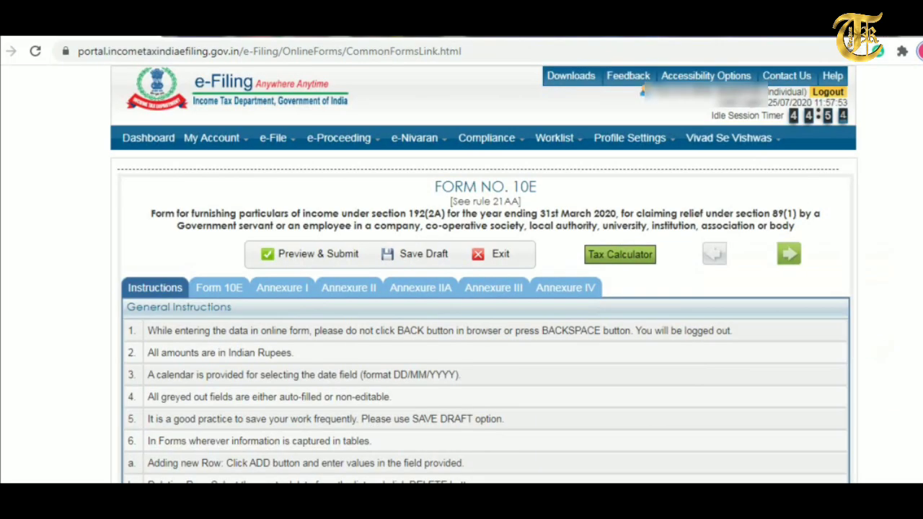
pyautogui.scroll(-1, 357, 238)
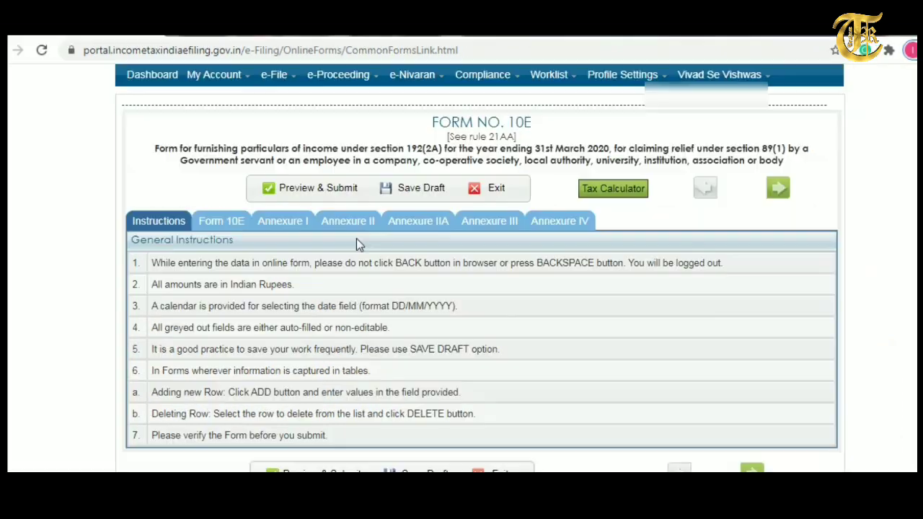
pyautogui.click(778, 189)
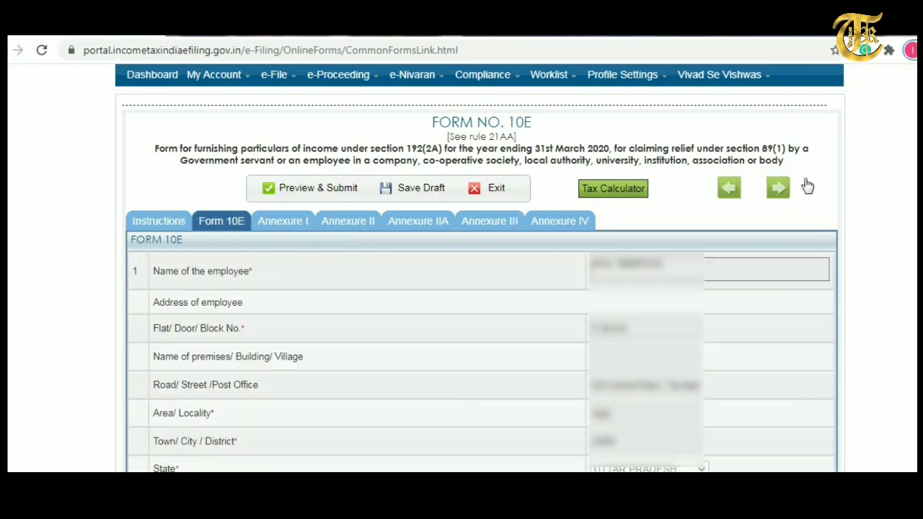
pyautogui.scroll(-2, 670, 122)
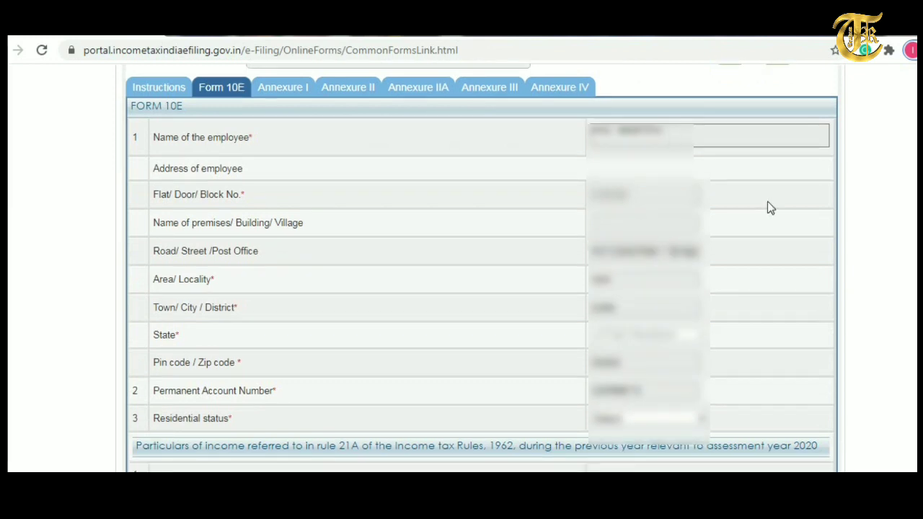
pyautogui.scroll(-2, 869, 190)
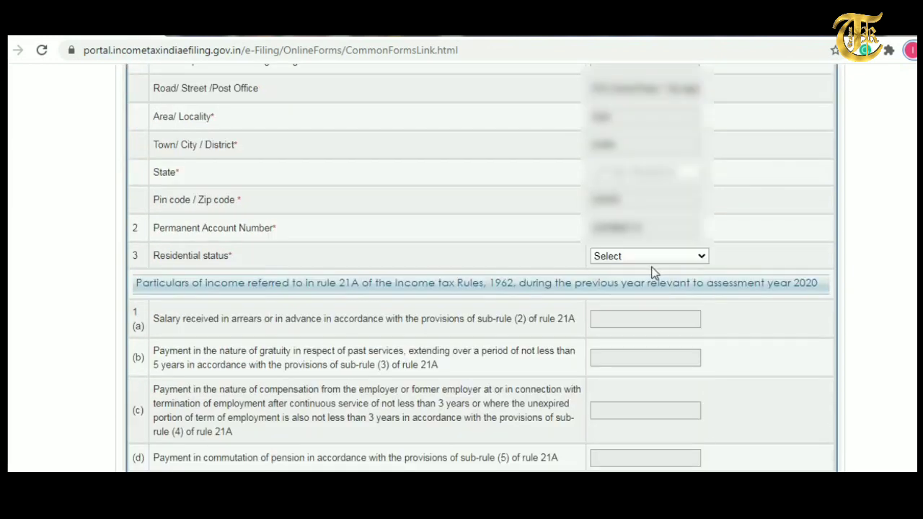
pyautogui.click(680, 259)
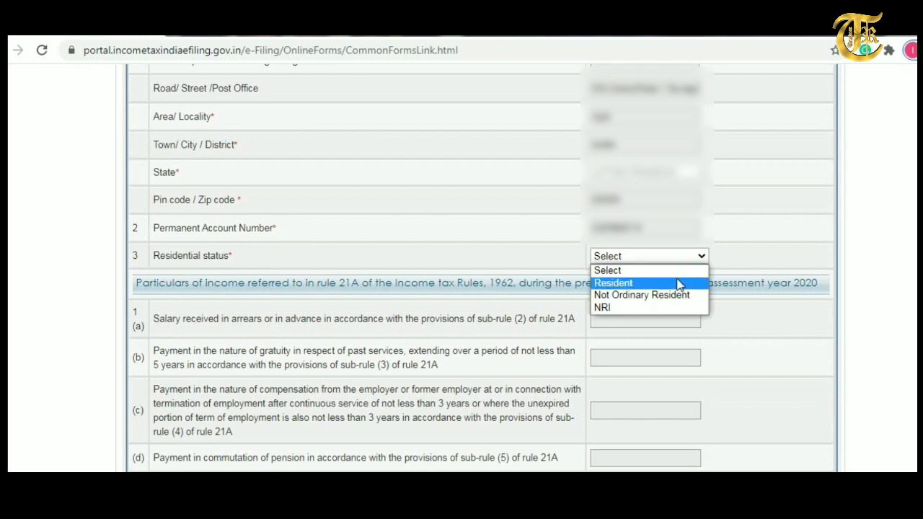
pyautogui.click(678, 283)
# Step: Choose Annexure-I for the detailed particulars of payments and tick its row in the annexures table
pyautogui.scroll(-3, 638, 342)
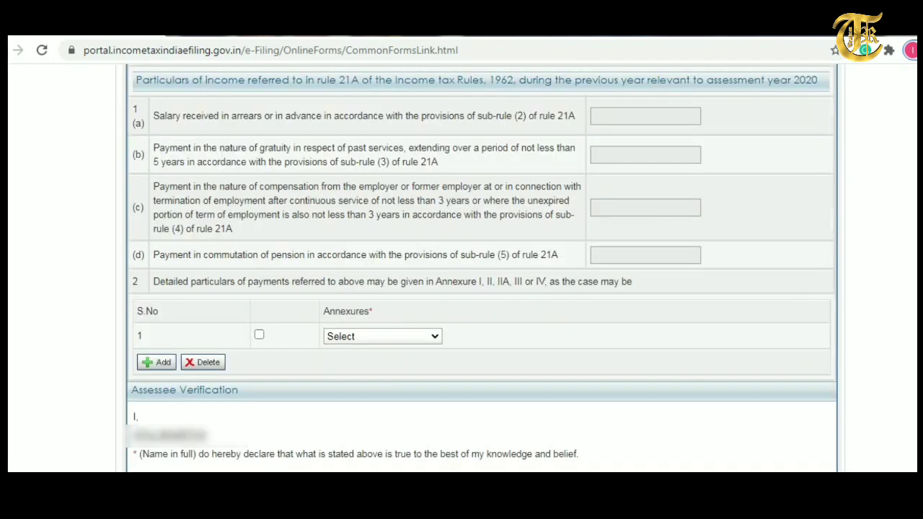
pyautogui.click(430, 338)
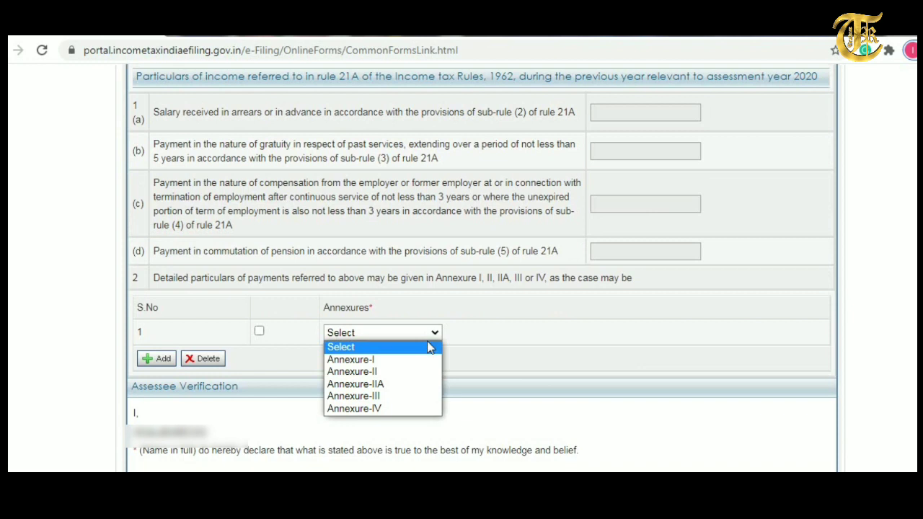
pyautogui.click(424, 360)
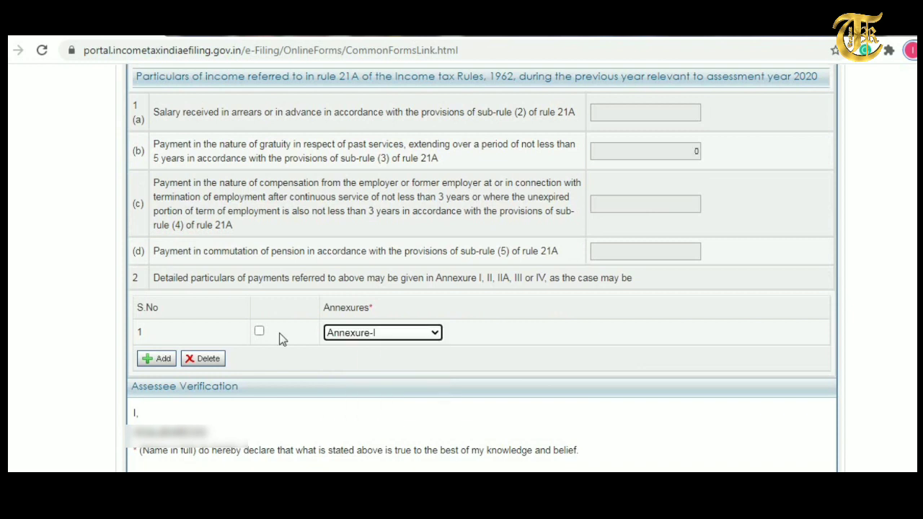
pyautogui.click(259, 332)
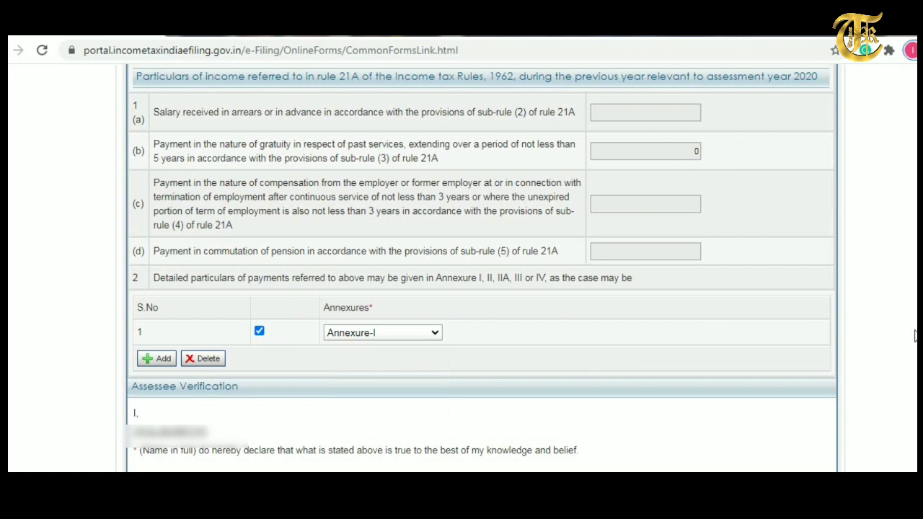
# Step: Enter Delhi, with a capital D, as the place in the Assessee Verification section
pyautogui.scroll(-1, 913, 336)
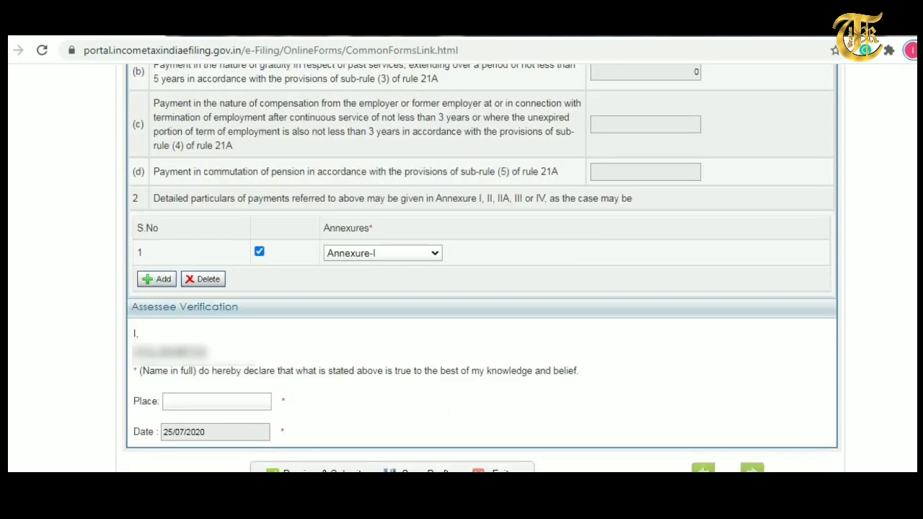
pyautogui.click(214, 400)
pyautogui.write('delhi')
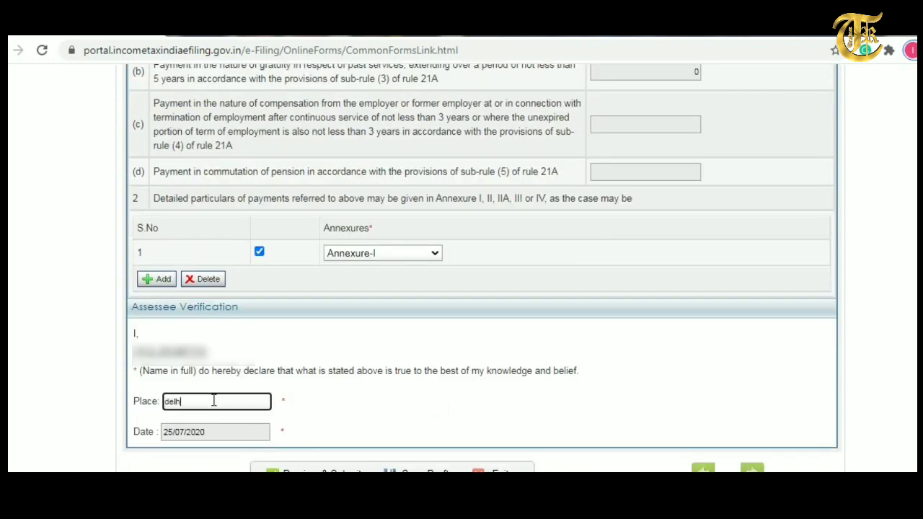
pyautogui.press('BackSpace')
pyautogui.press('BackSpace')
pyautogui.press('BackSpace')
pyautogui.press('BackSpace')
pyautogui.press('BackSpace')
pyautogui.write('Delhi')
# Step: Advance to Annexure I and set the total income excluding salary received in arrears or advance to 579856
pyautogui.scroll(10, 482, 267)
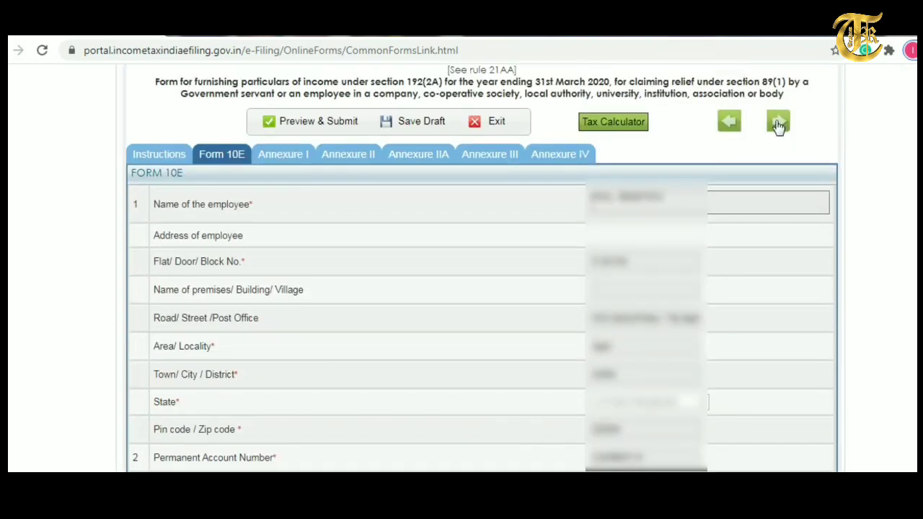
pyautogui.click(779, 124)
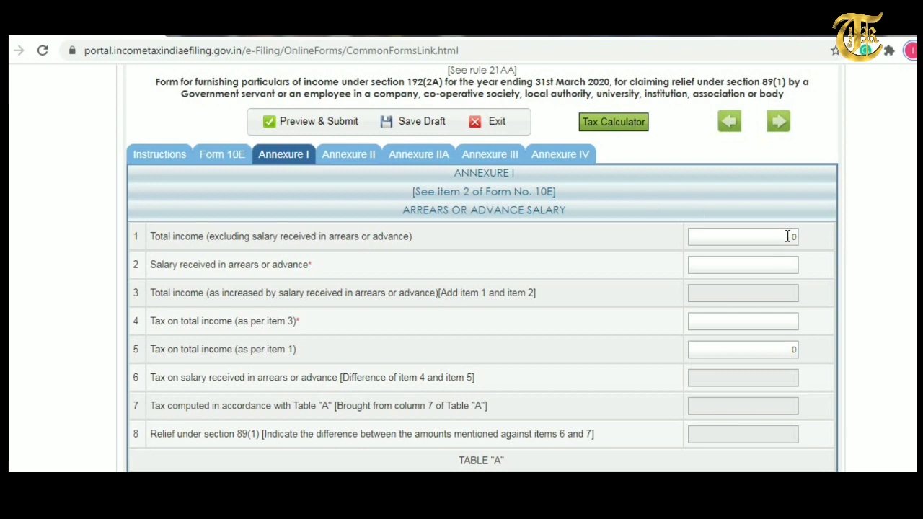
pyautogui.moveTo(788, 236); pyautogui.dragTo(835, 233)
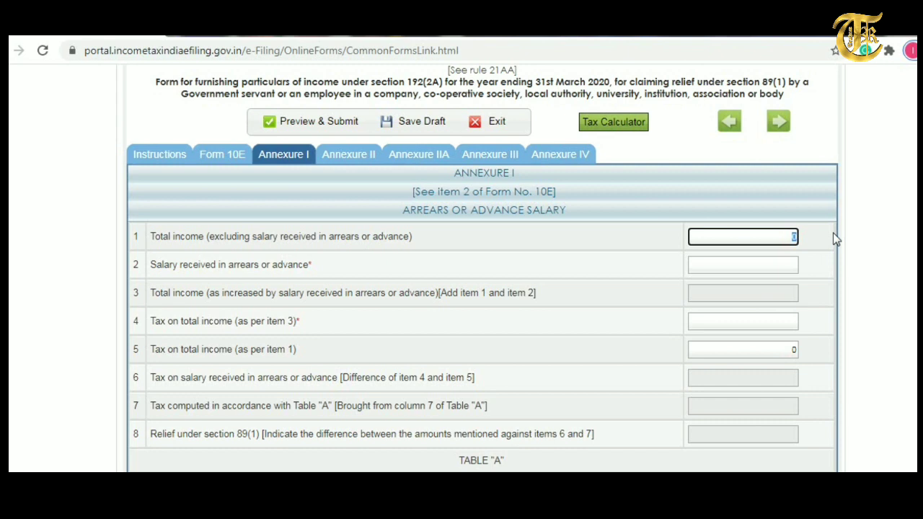
pyautogui.write('579856')
pyautogui.click(872, 272)
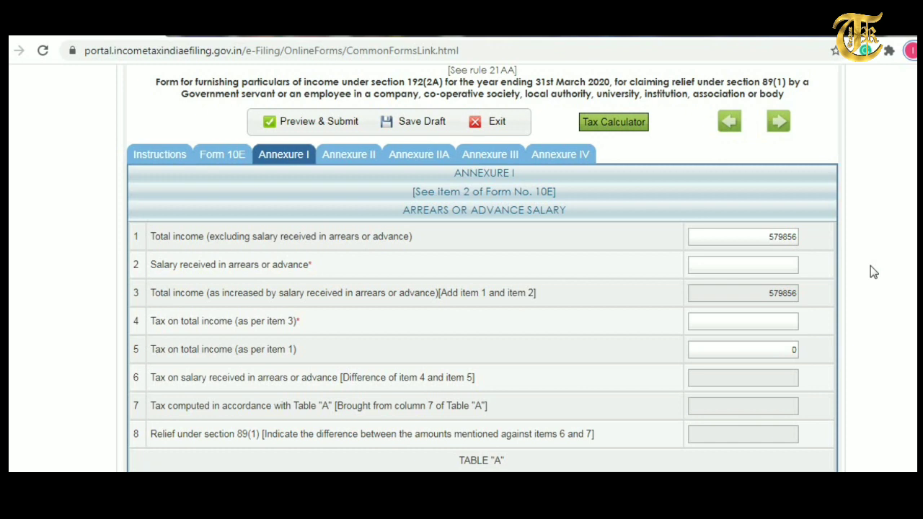
# Step: Set the salary received in arrears or advance in item 2 of Annexure I to 421942
pyautogui.click(785, 269)
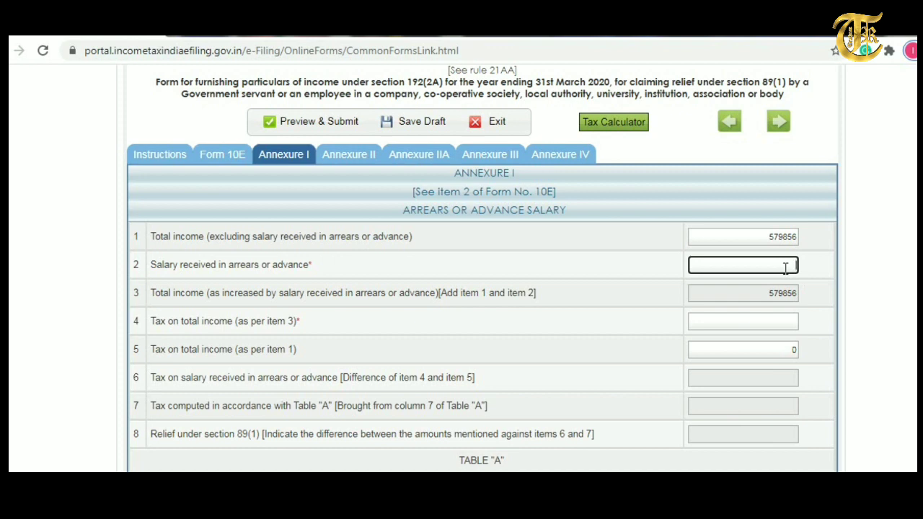
pyautogui.write('521')
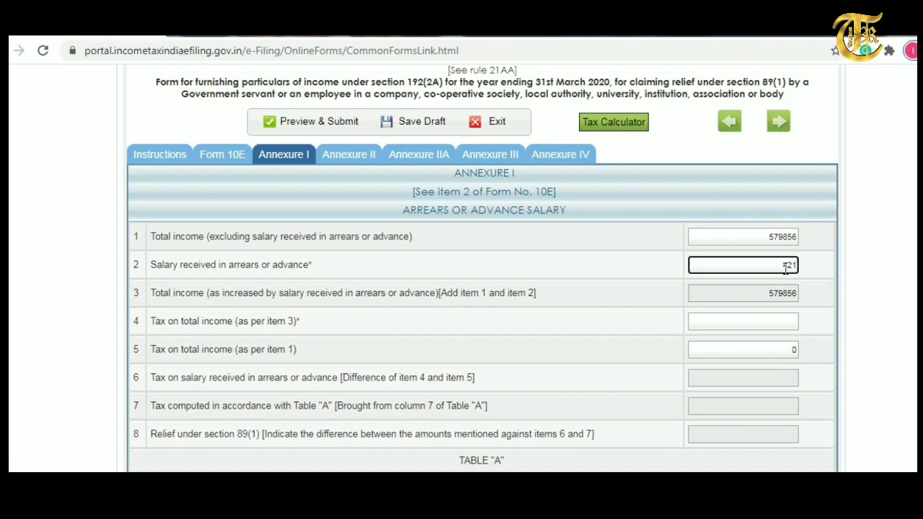
pyautogui.write('942')
pyautogui.click(871, 285)
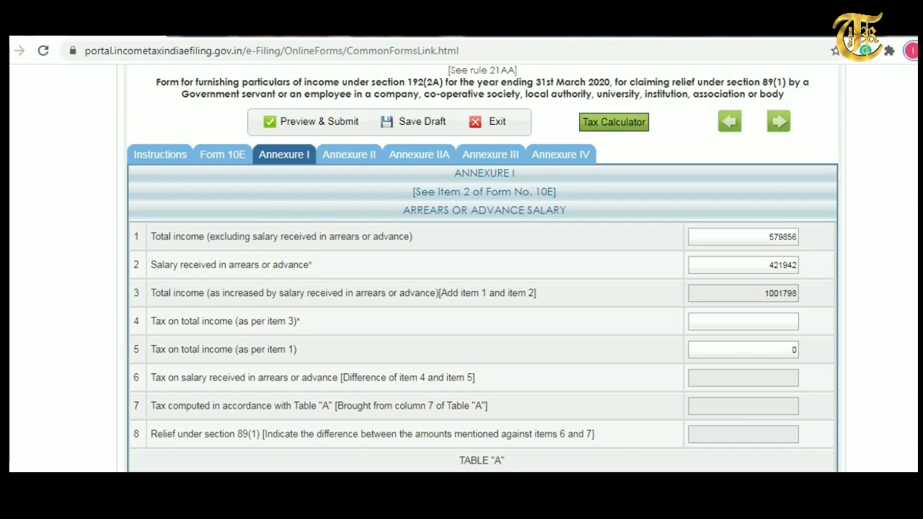
# Step: Set the tax on total income as per item 3 to 72860 in Annexure I
pyautogui.scroll(-2, 729, 274)
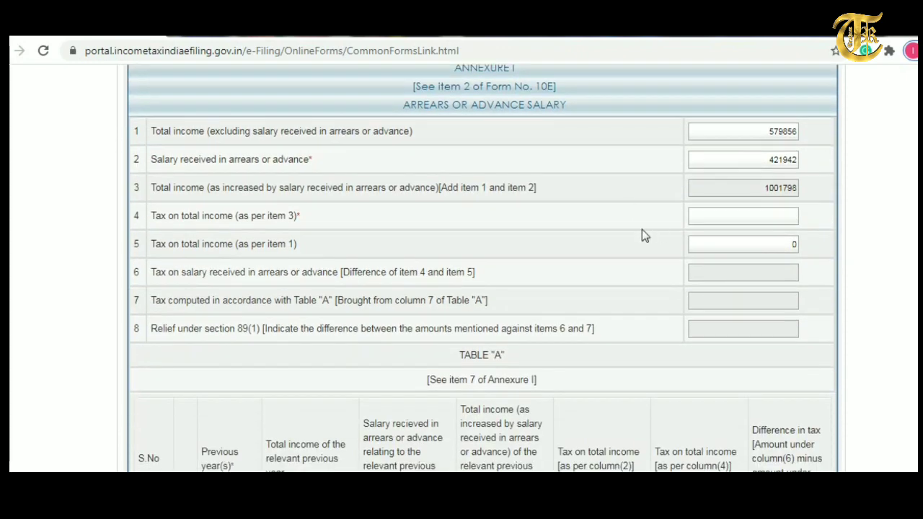
pyautogui.click(786, 215)
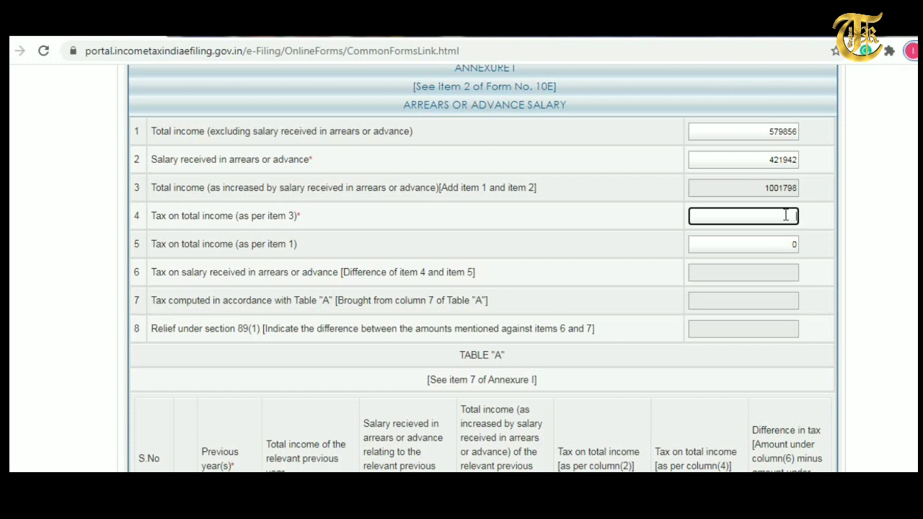
pyautogui.write('72860')
pyautogui.click(855, 248)
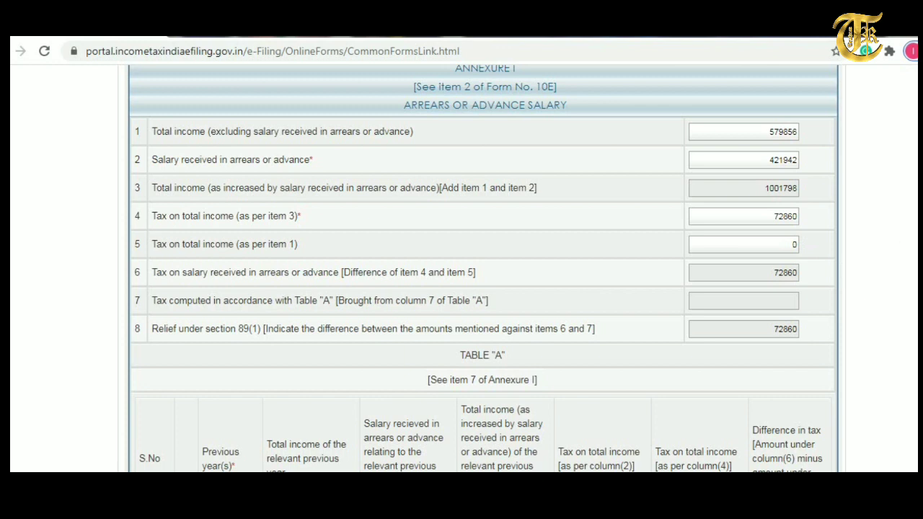
# Step: Try to enter 2016-7 as the previous year in the first row of Table A
pyautogui.scroll(-3, 483, 267)
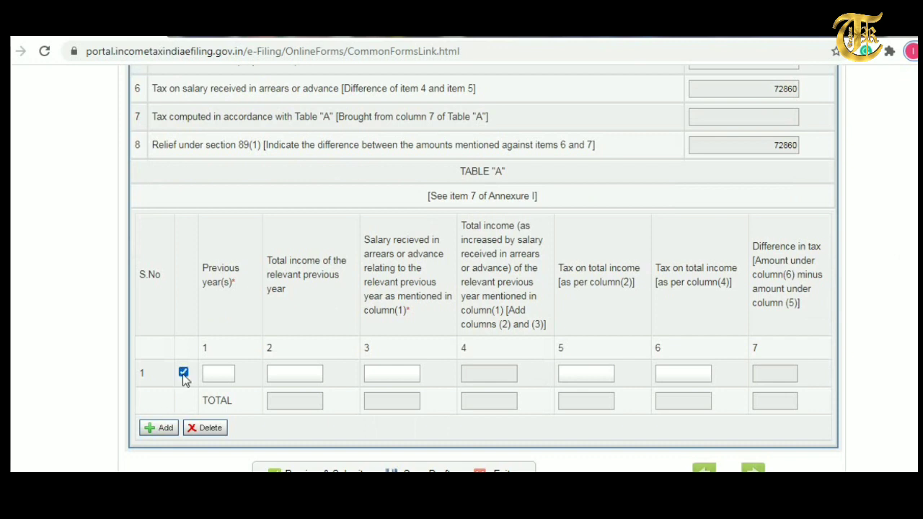
pyautogui.click(217, 373)
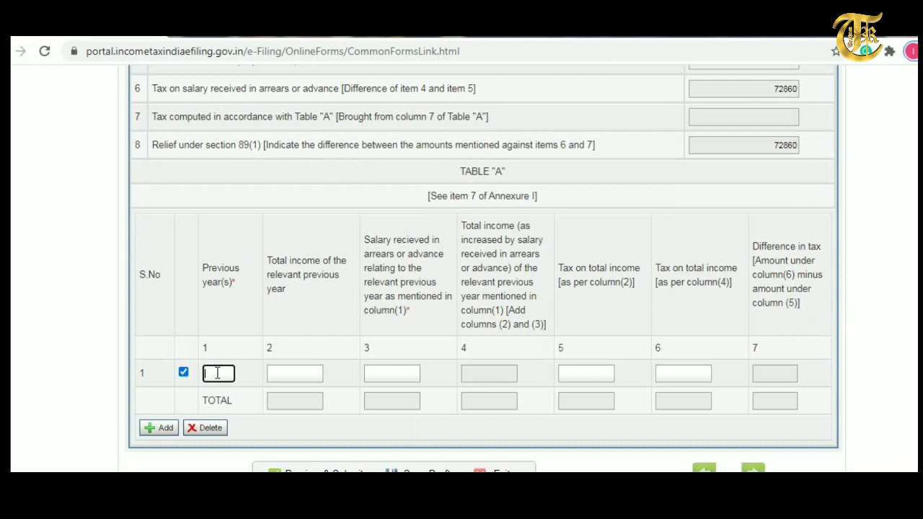
pyautogui.write('201')
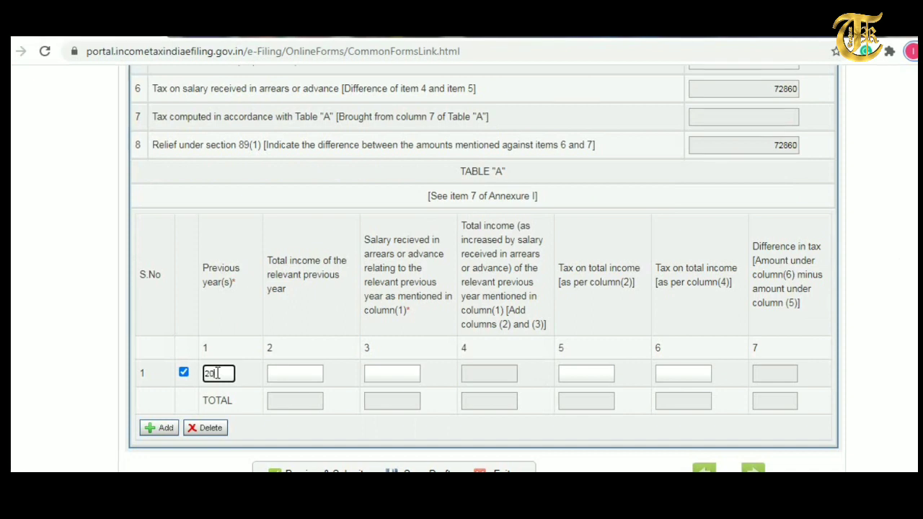
pyautogui.write('6-7')
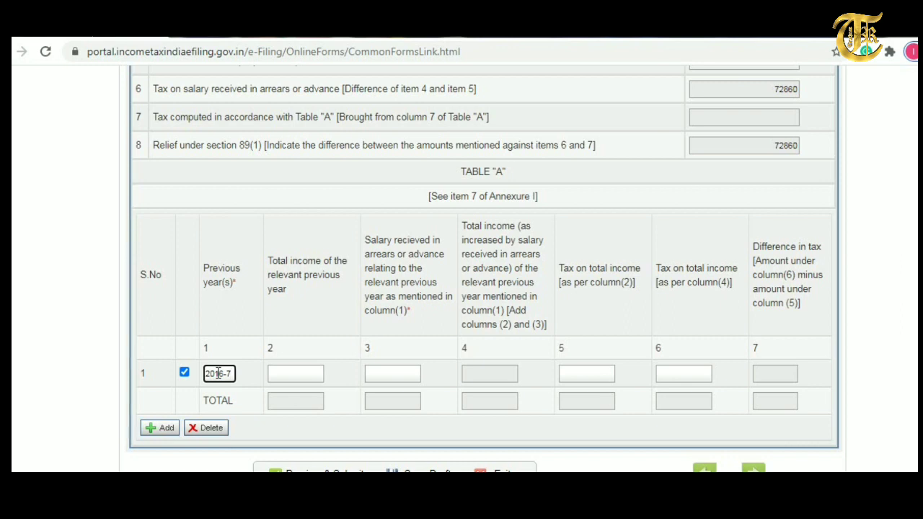
pyautogui.press('Tab')
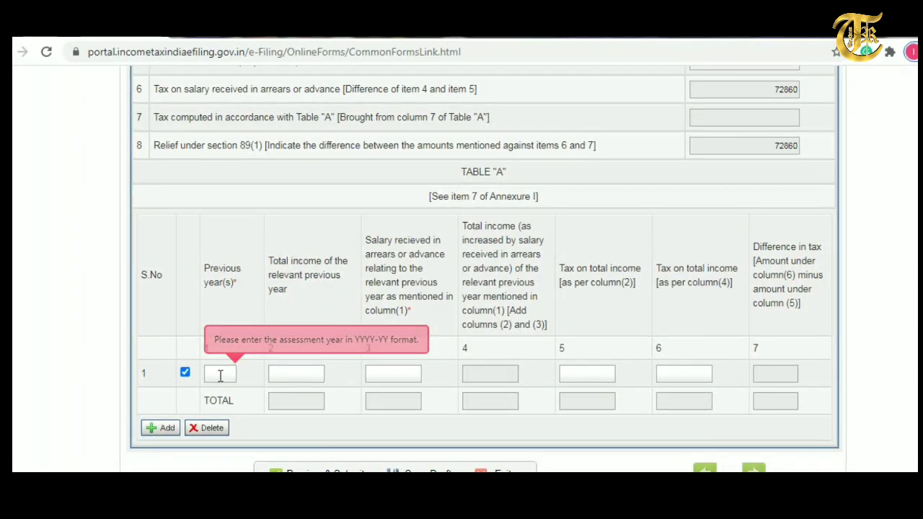
# Step: Set the previous year in the first row of Table A to 2017-18
pyautogui.click(221, 374)
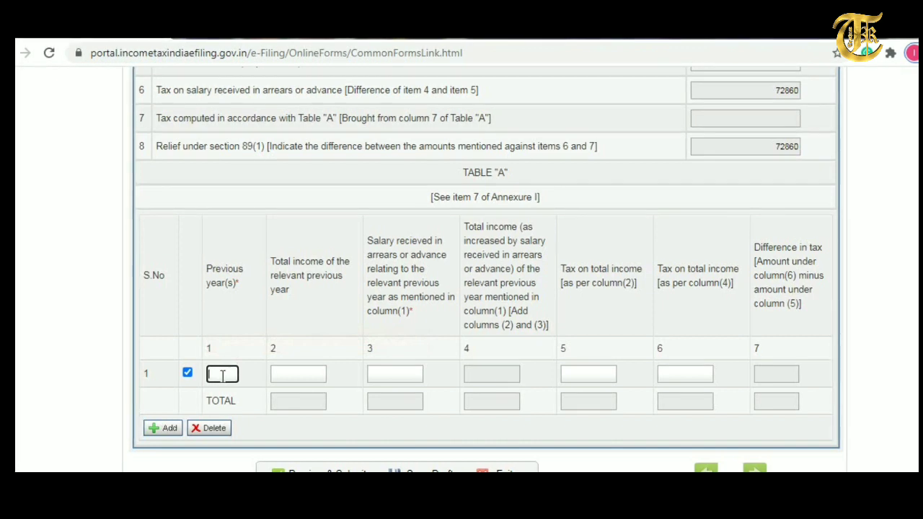
pyautogui.write('2')
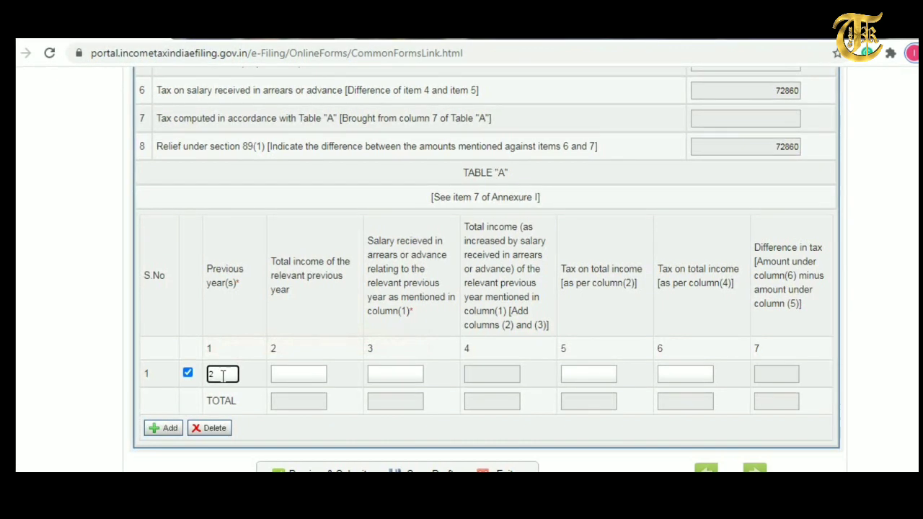
pyautogui.write('0')
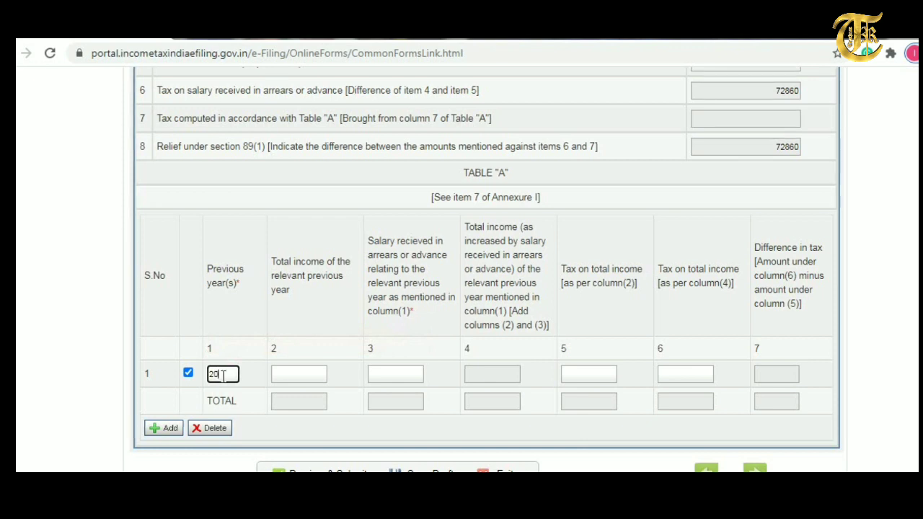
pyautogui.write('1')
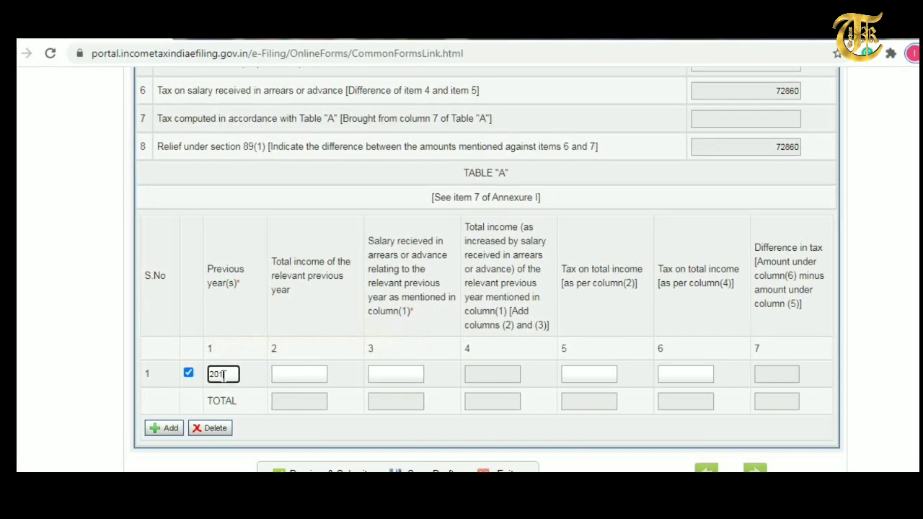
pyautogui.write('7-1')
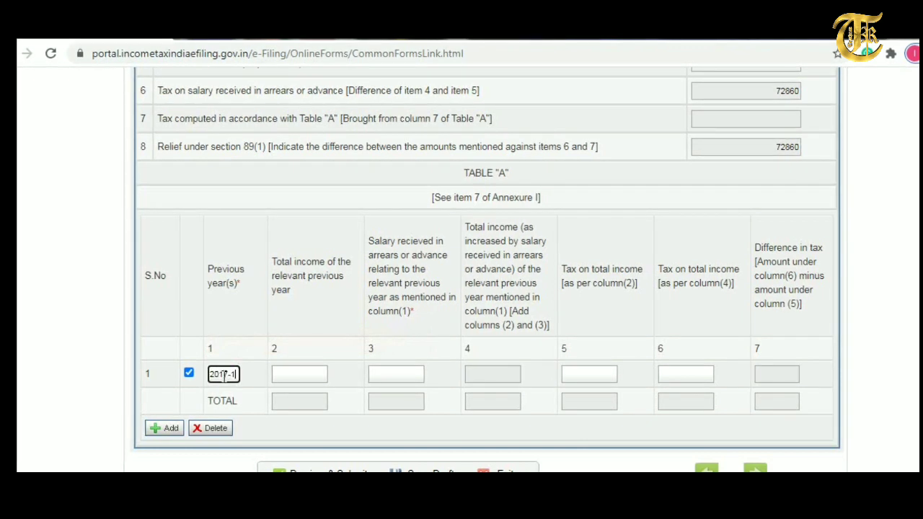
pyautogui.write('8')
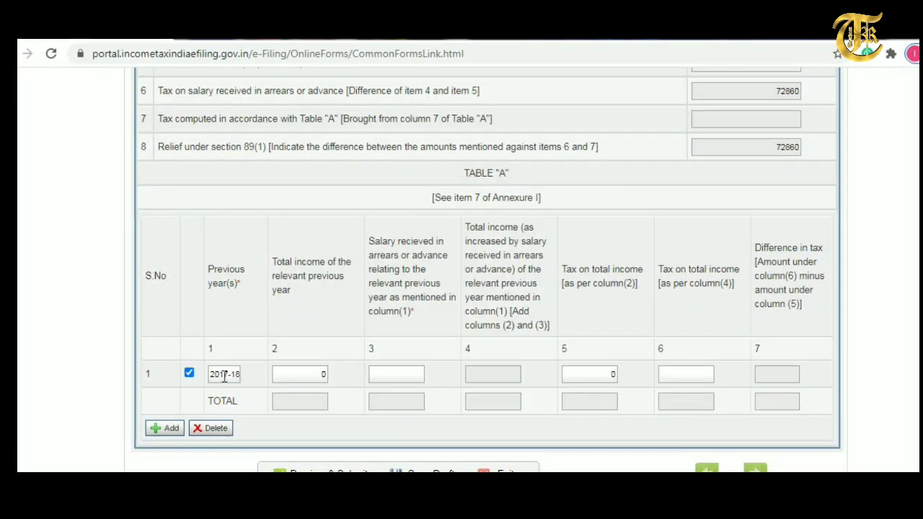
# Step: Set the total income of the relevant previous year for 2017-18 to 139550 in Table A
pyautogui.click(324, 373)
pyautogui.press('BackSpace')
pyautogui.write('139')
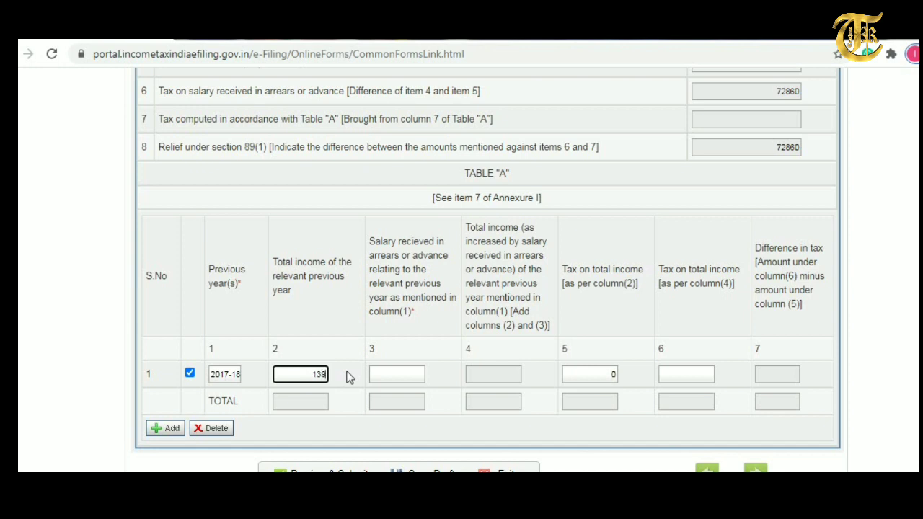
pyautogui.write('550')
pyautogui.press('Tab')
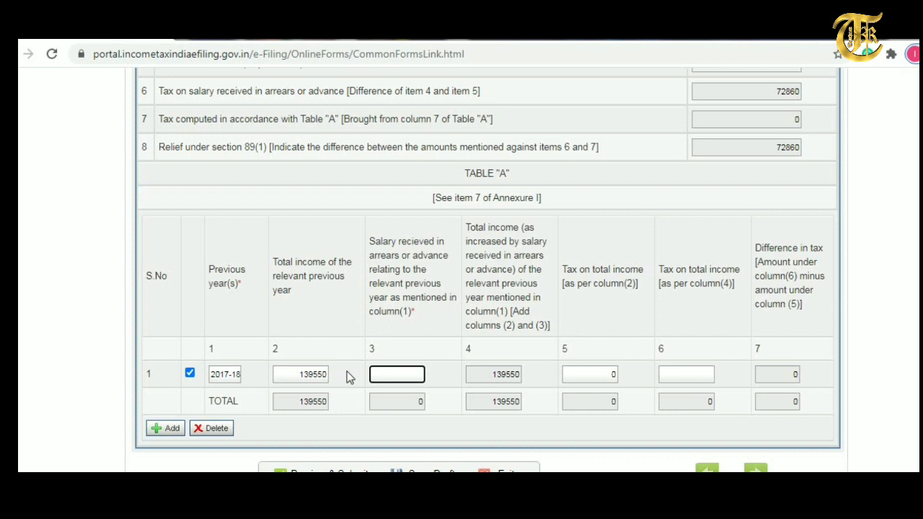
# Step: Set the salary received in arrears for 2017-18 to 29568 and accept 0 as tax in columns 5 and 6
pyautogui.write('28')
pyautogui.write('56')
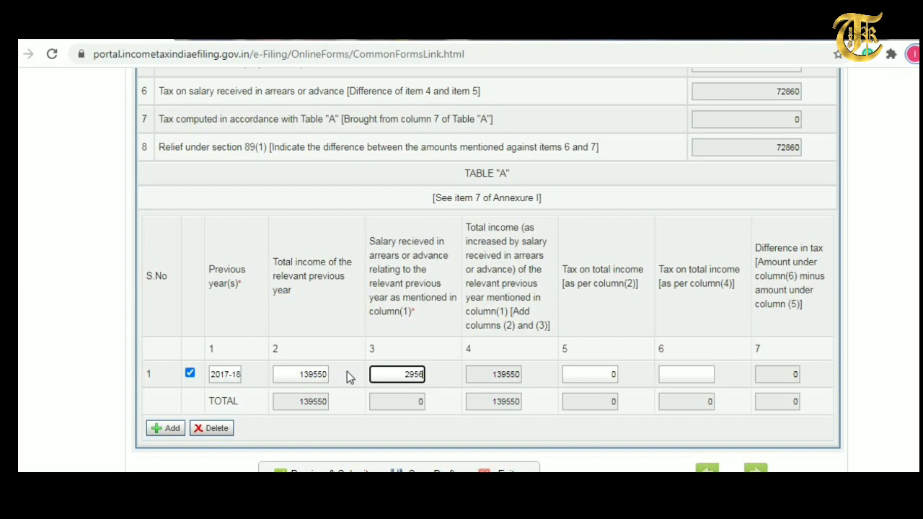
pyautogui.write('8')
pyautogui.press('Tab')
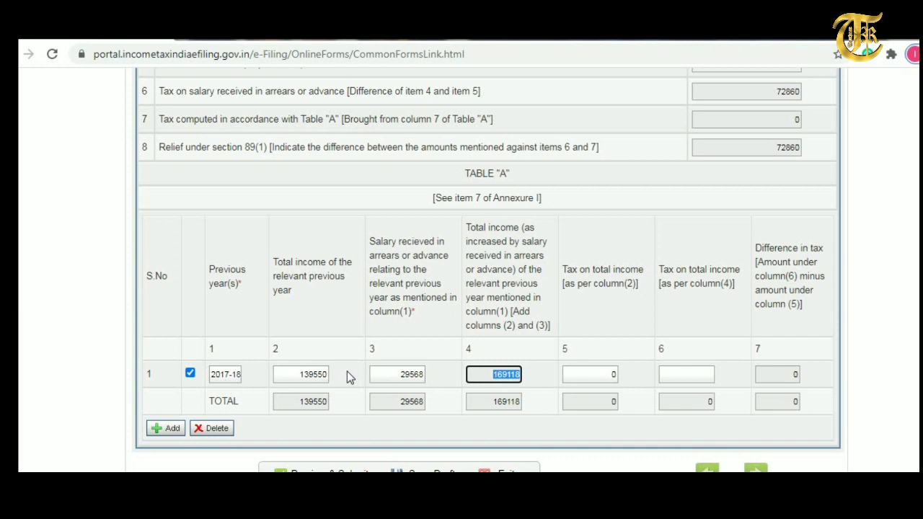
pyautogui.press('Tab')
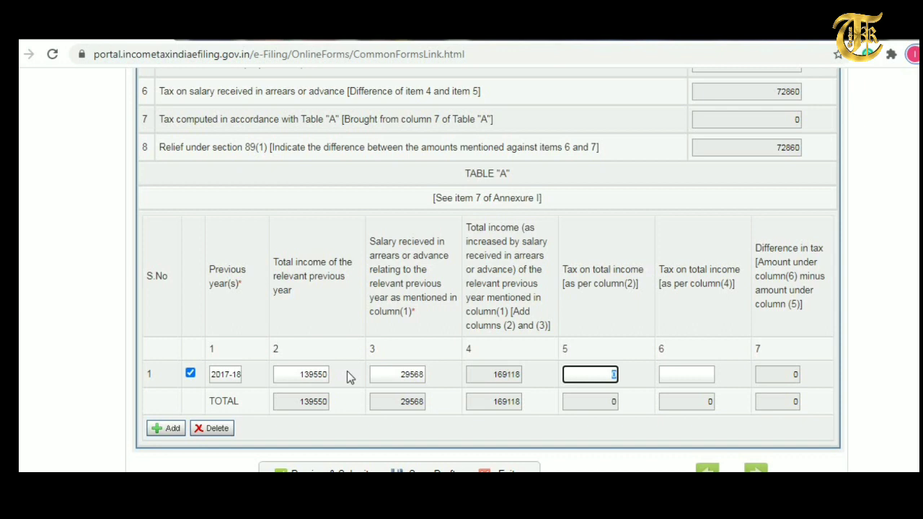
pyautogui.press('Tab')
pyautogui.press('Tab')
# Step: Add a second row to Table A with 2018-19 as the previous year and dismiss the save reminder
pyautogui.click(165, 429)
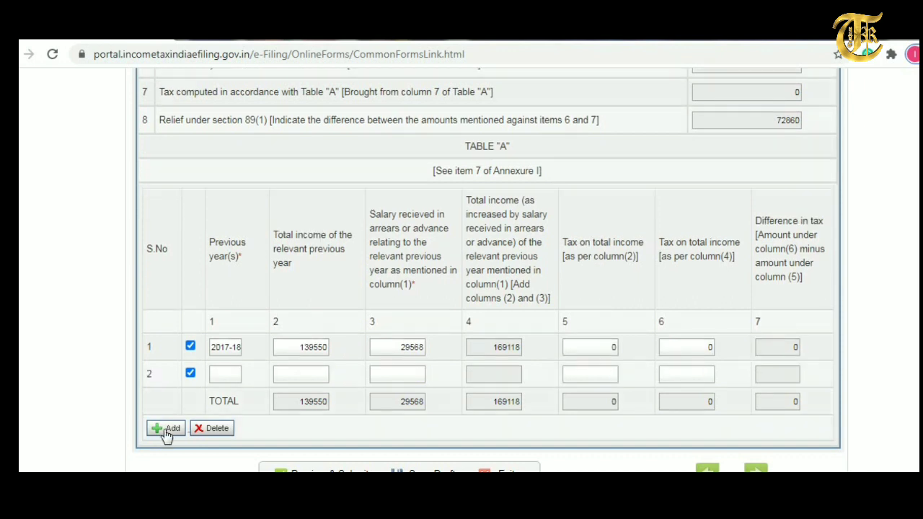
pyautogui.click(231, 371)
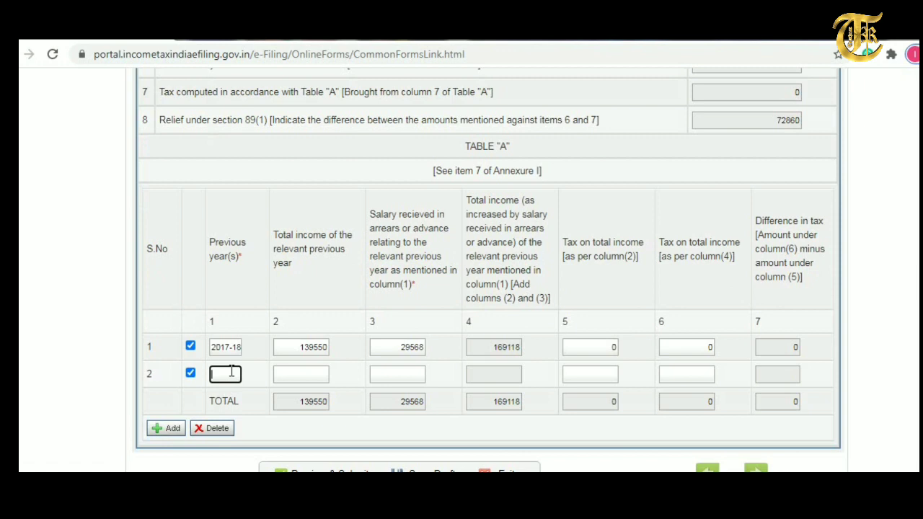
pyautogui.write('2018-19')
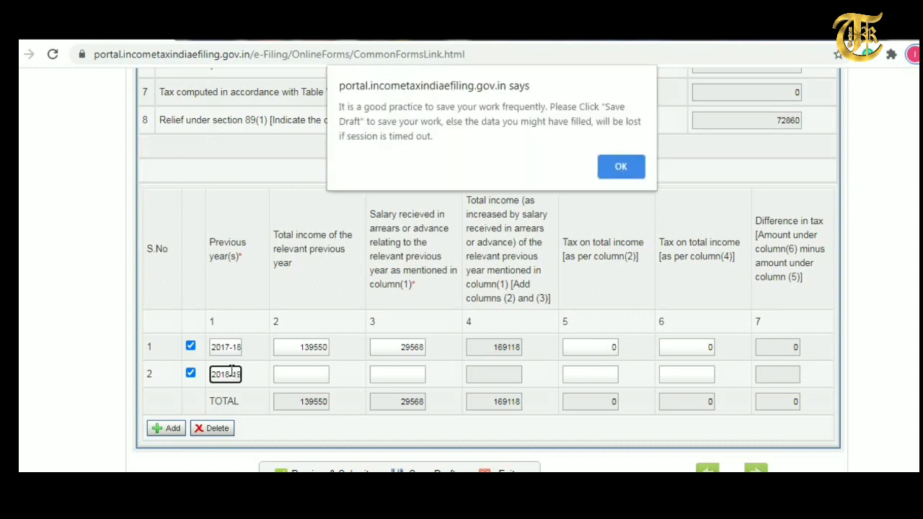
pyautogui.click(614, 172)
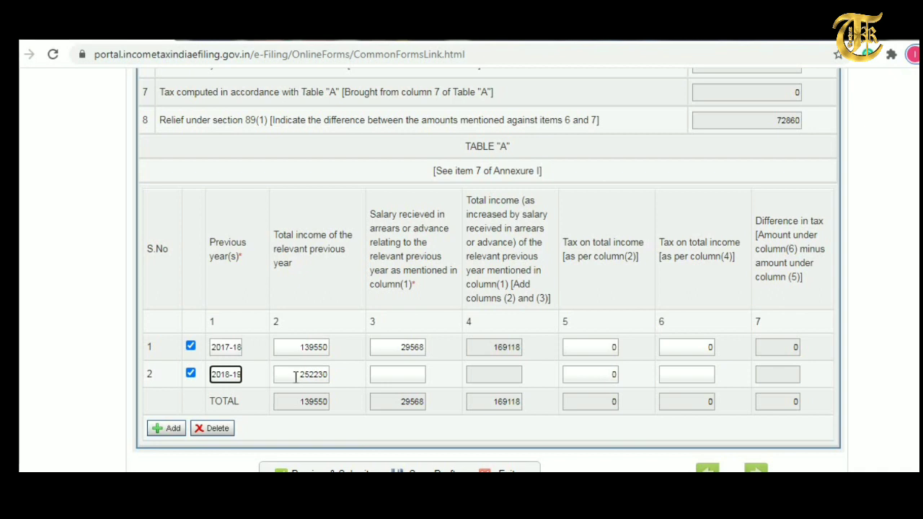
# Step: Replace the prefilled total income for 2018-19 in Table A with 263790
pyautogui.moveTo(295, 377); pyautogui.dragTo(339, 380)
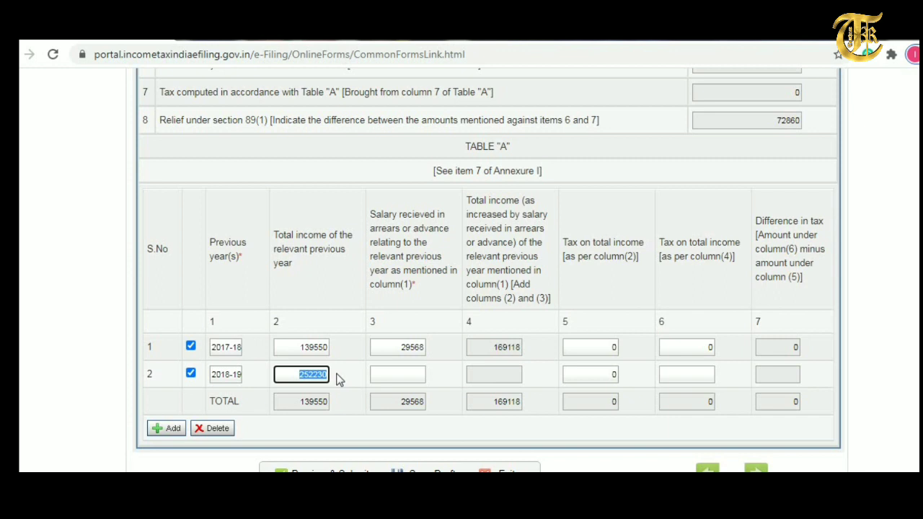
pyautogui.press('BackSpace')
pyautogui.write('263')
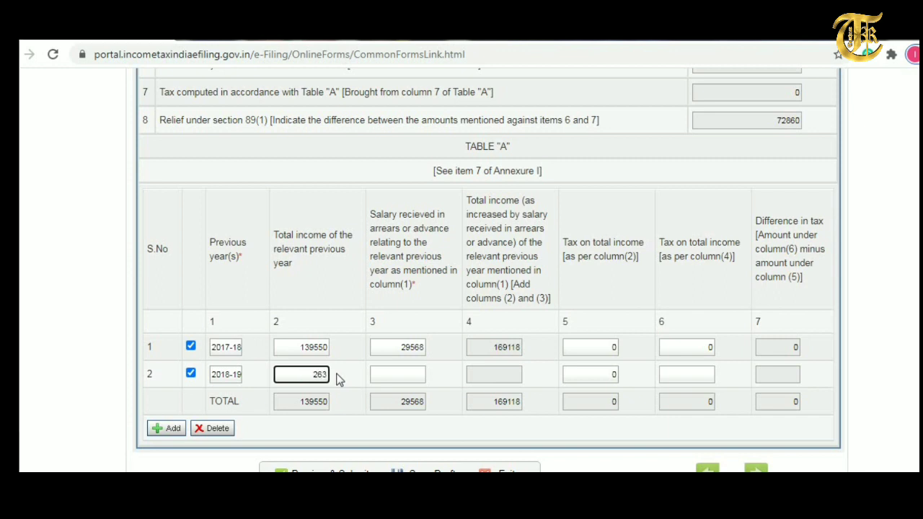
pyautogui.write('790')
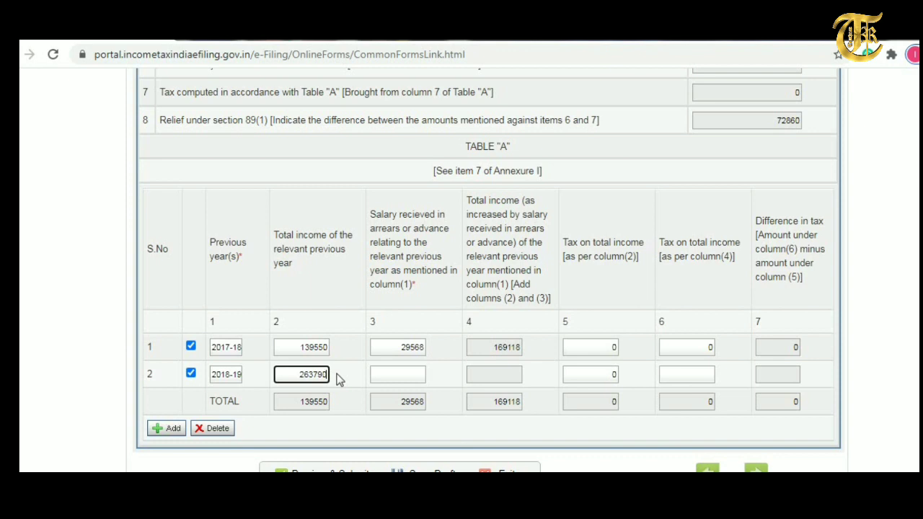
pyautogui.press('Tab')
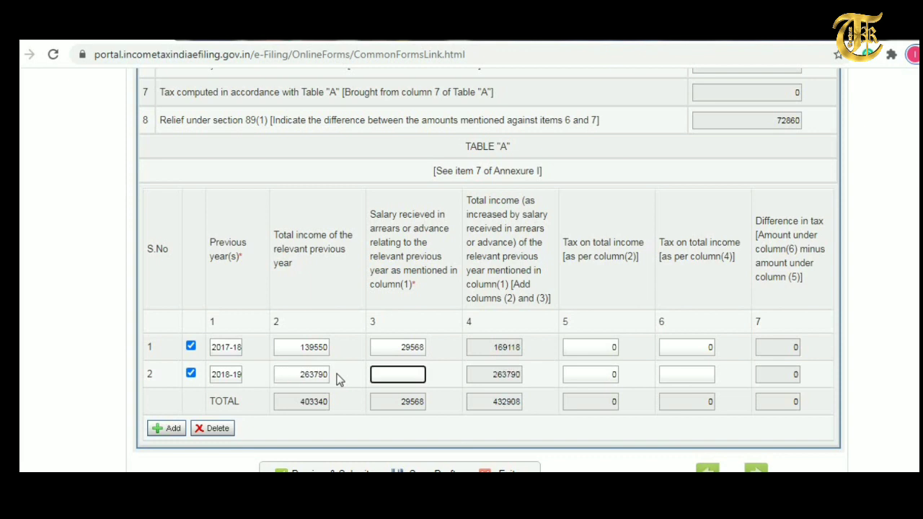
# Step: Set the salary received in arrears for 2018-19 to 179911 in column 3
pyautogui.write('178911')
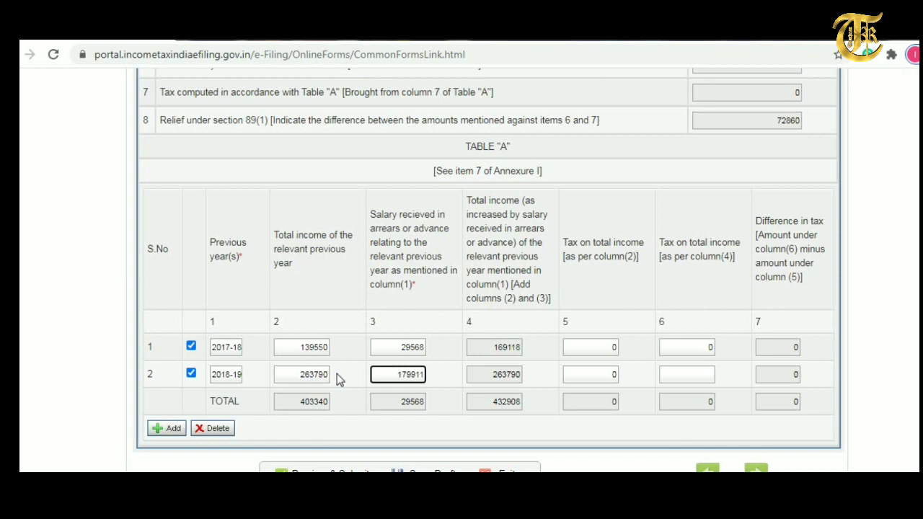
pyautogui.press('Tab')
pyautogui.press('Tab')
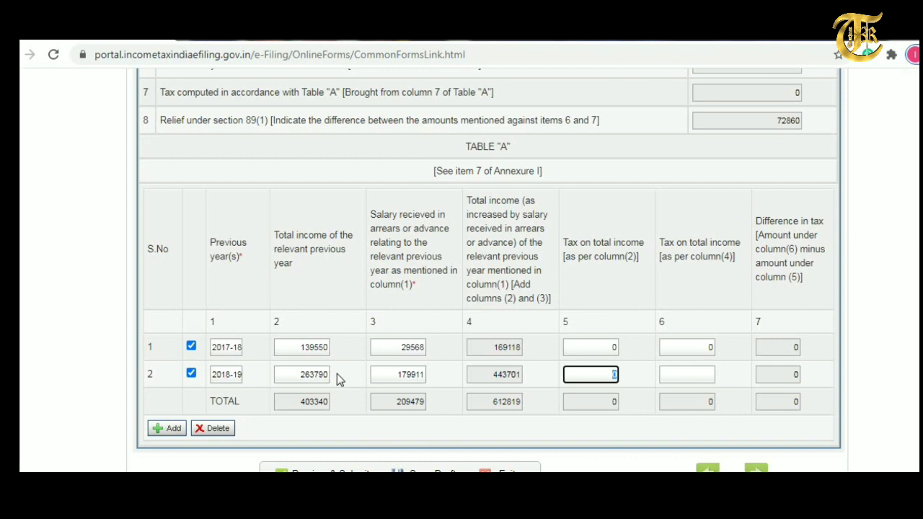
# Step: Set the tax on total income as per column 4 for 2018-19 to 6772
pyautogui.press('Tab')
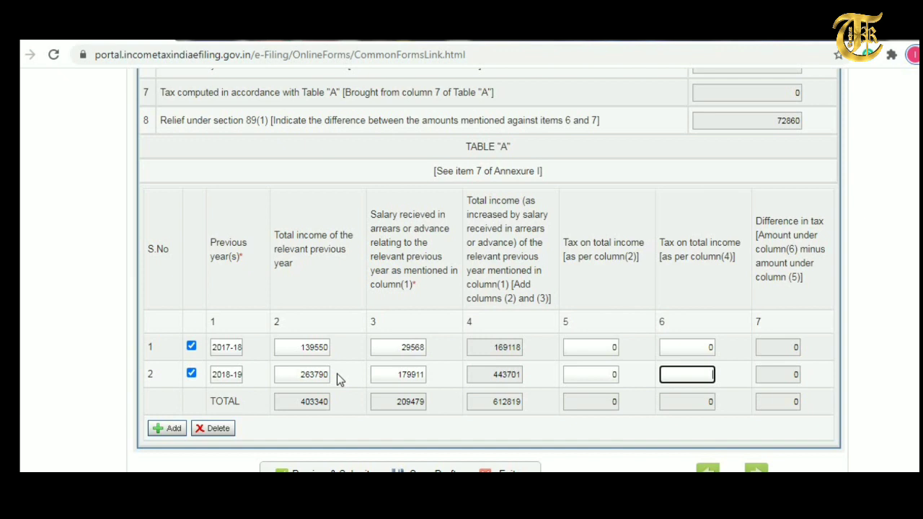
pyautogui.write('67')
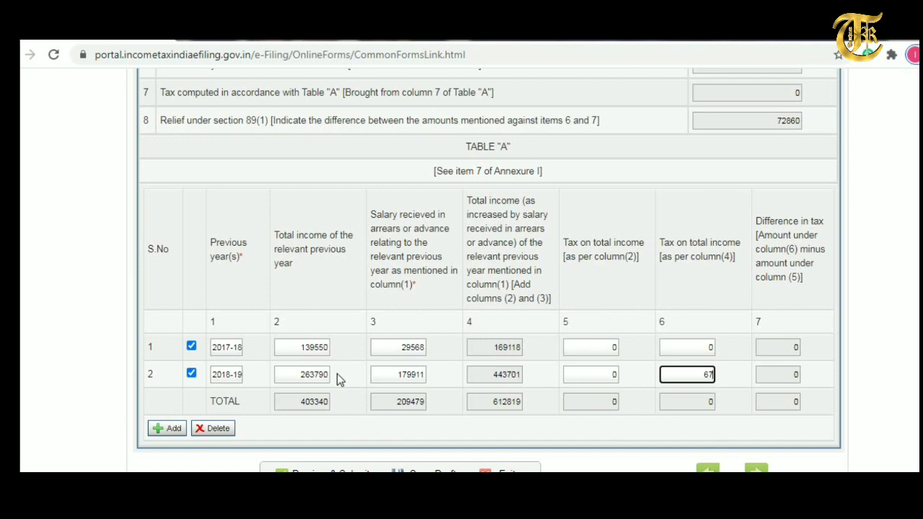
pyautogui.write('72')
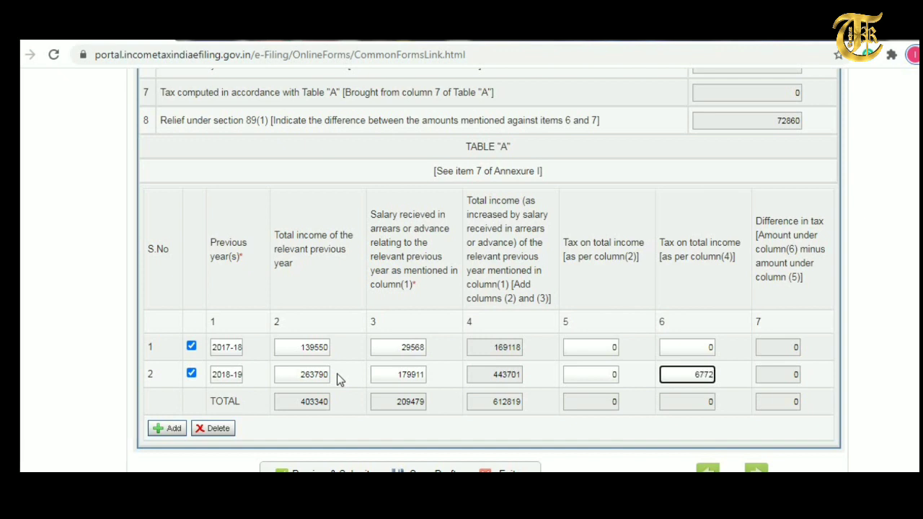
pyautogui.press('Tab')
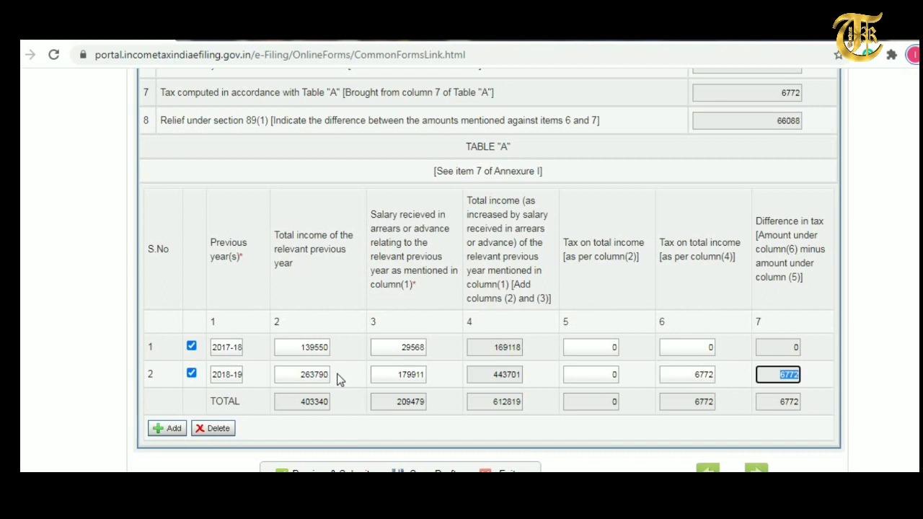
# Step: Add a third row to Table A with 2019-20 as the previous year
pyautogui.click(172, 430)
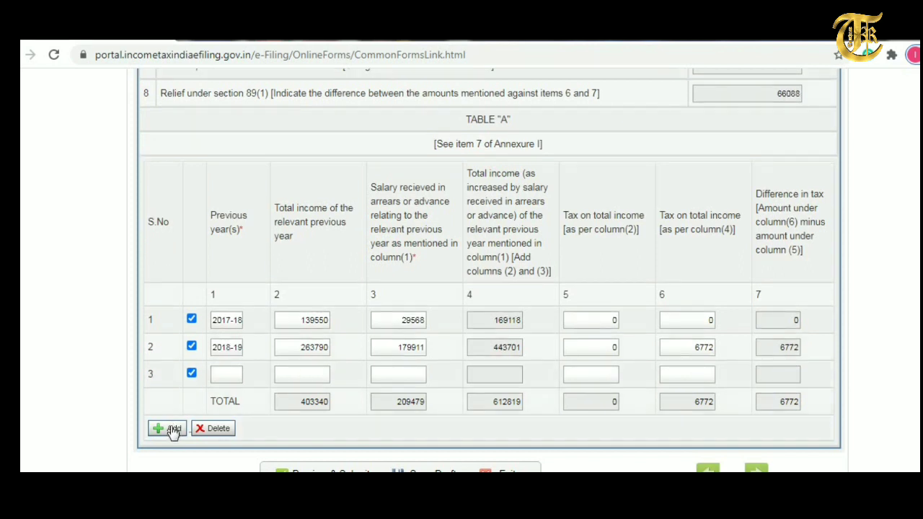
pyautogui.click(222, 373)
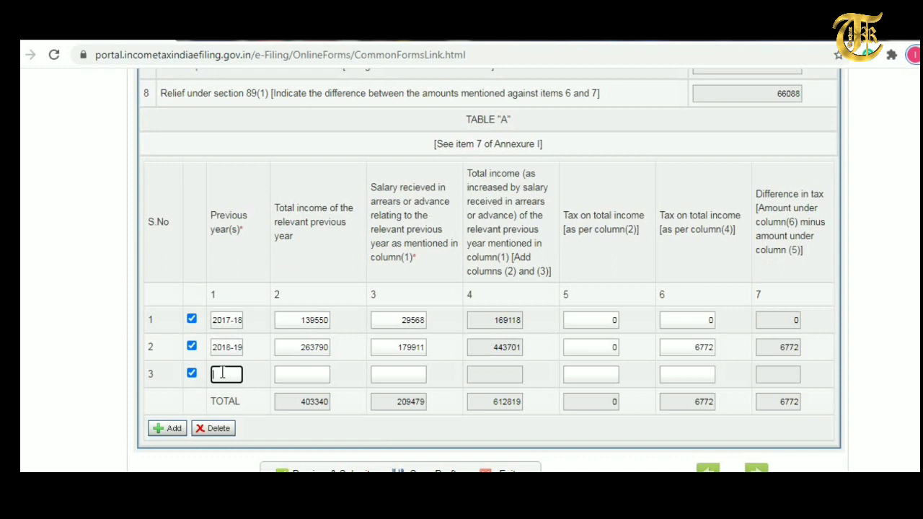
pyautogui.write('2019-2')
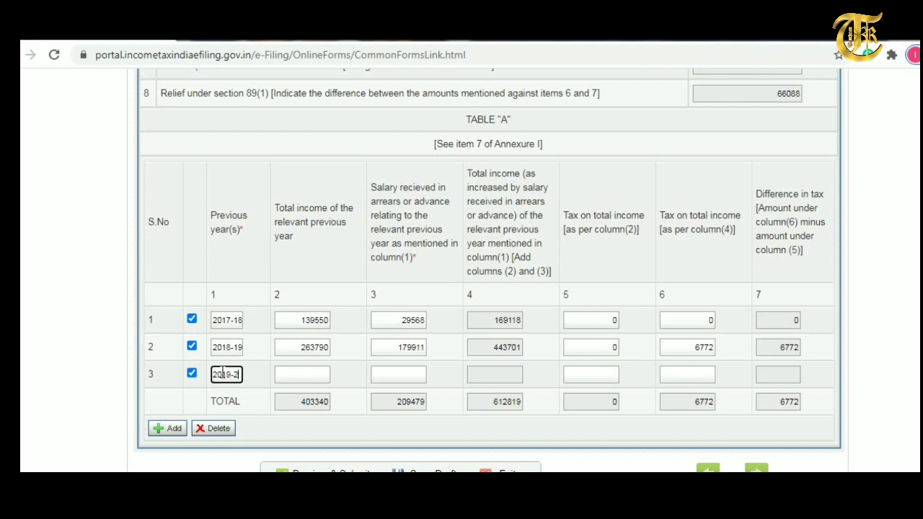
pyautogui.write('0')
pyautogui.press('Tab')
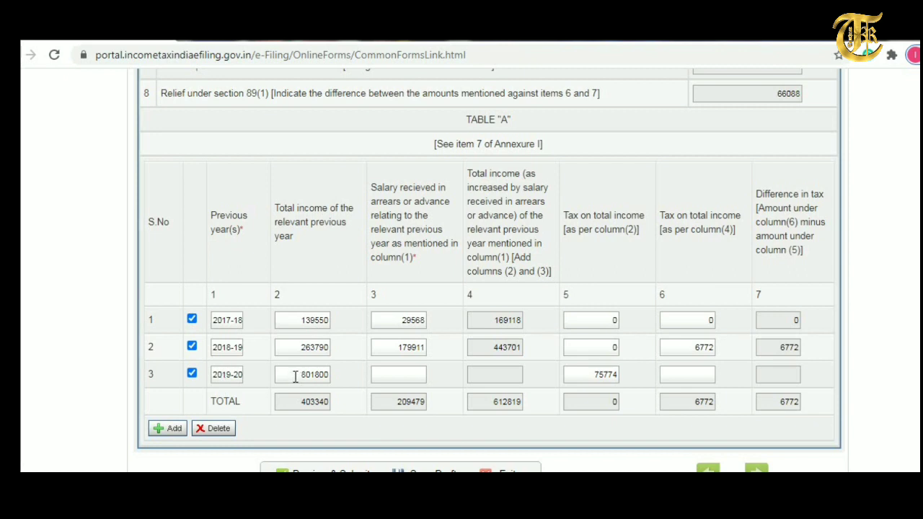
# Step: Set the total income for 2019-20 in Table A to 277800 and the salary received in arrears to 212463
pyautogui.moveTo(296, 377); pyautogui.dragTo(354, 378)
pyautogui.write('277')
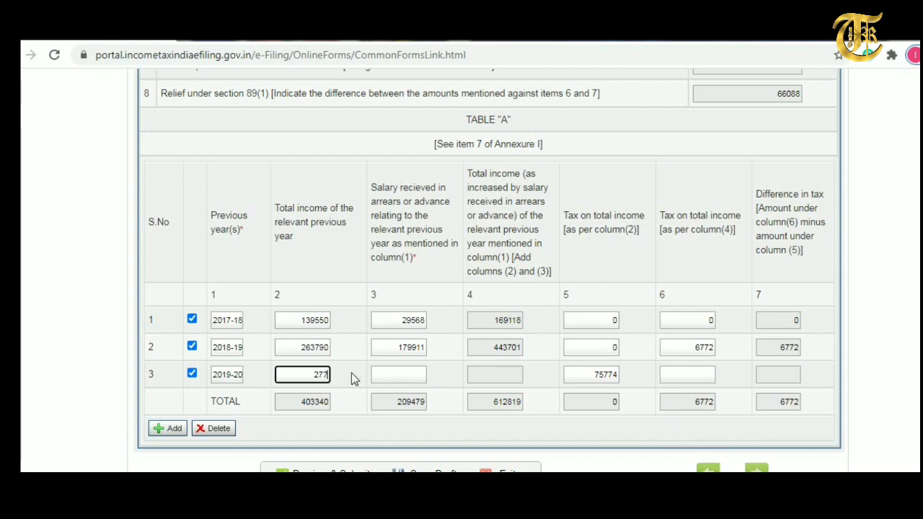
pyautogui.write('00')
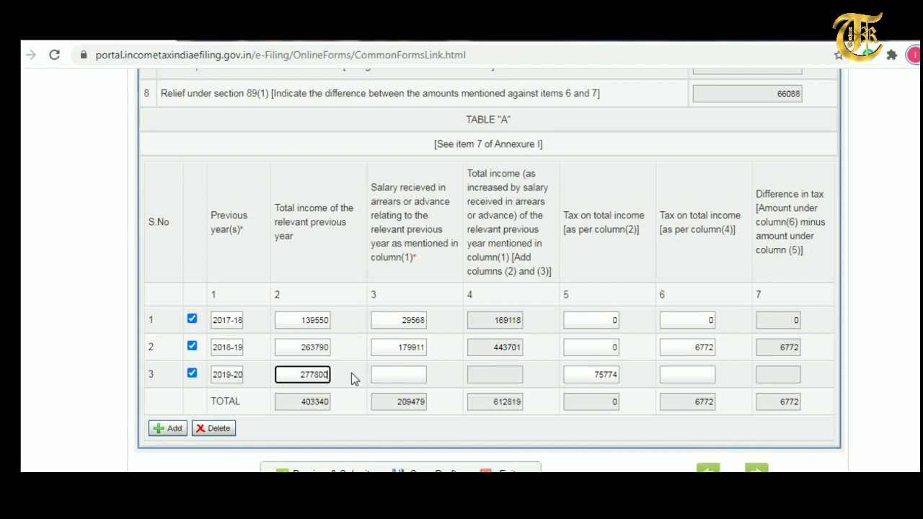
pyautogui.press('Tab')
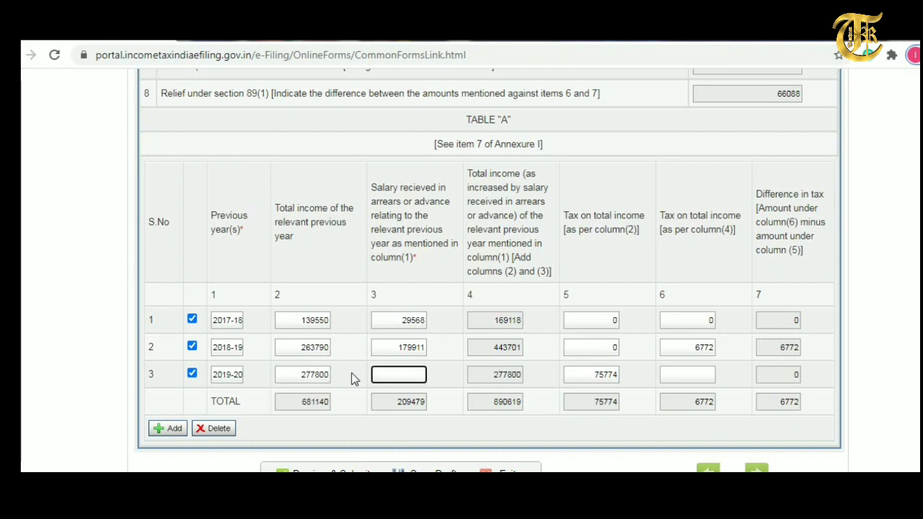
pyautogui.write('212')
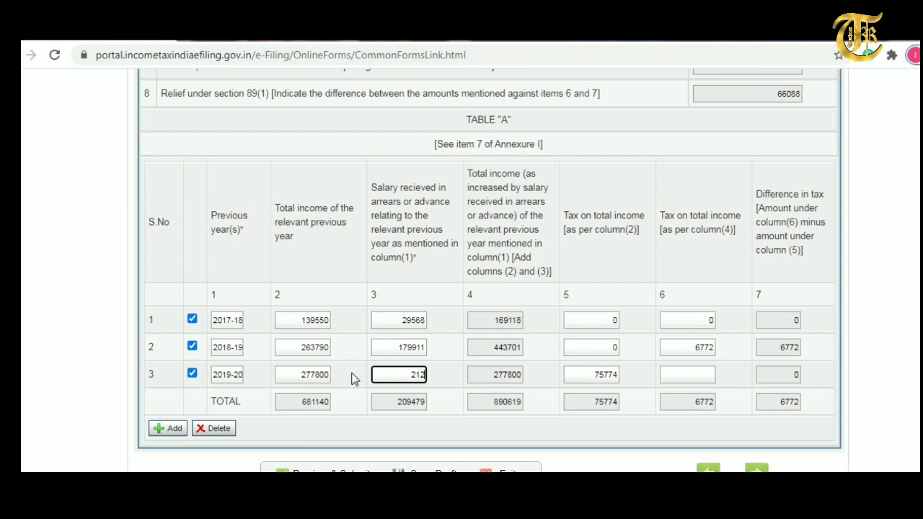
pyautogui.write('463')
pyautogui.press('Tab')
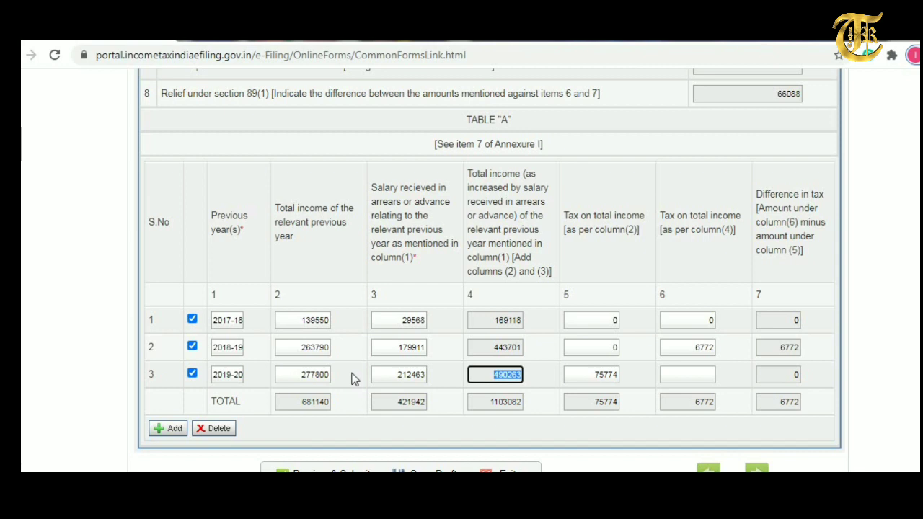
# Step: Clear the prefilled column 5 tax for 2019-20 and set the tax on total income as per column 4 to 8798
pyautogui.press('Tab')
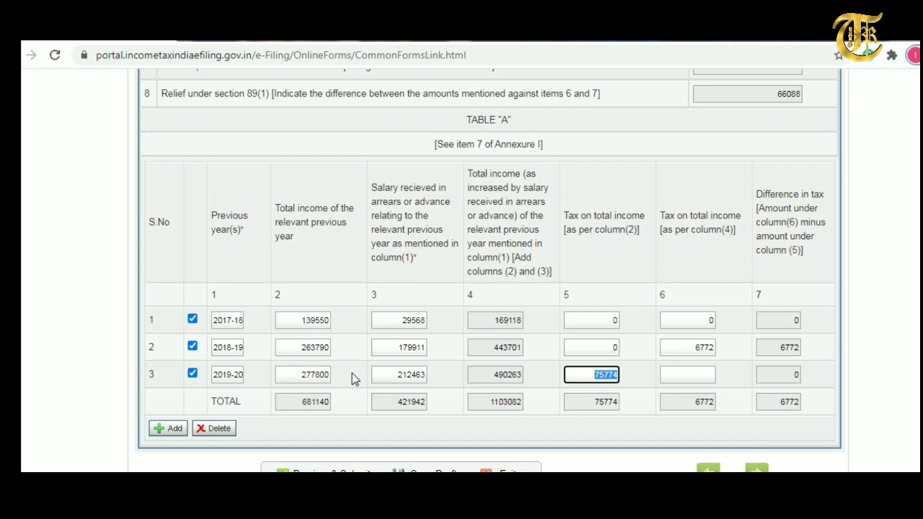
pyautogui.press('BackSpace')
pyautogui.press('Tab')
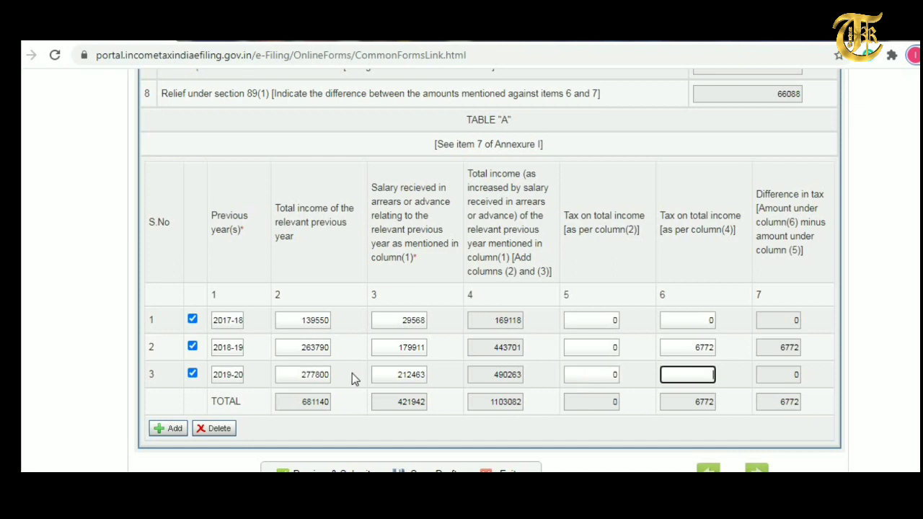
pyautogui.write('87')
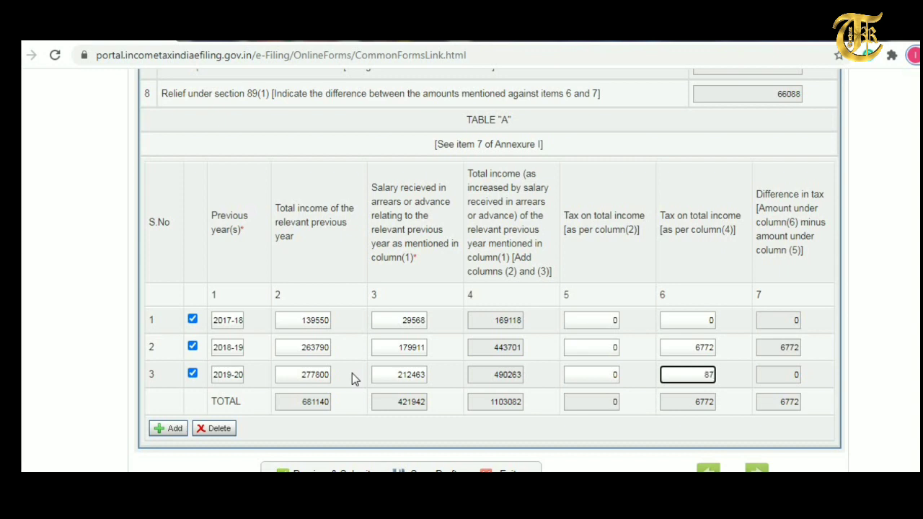
pyautogui.write('98')
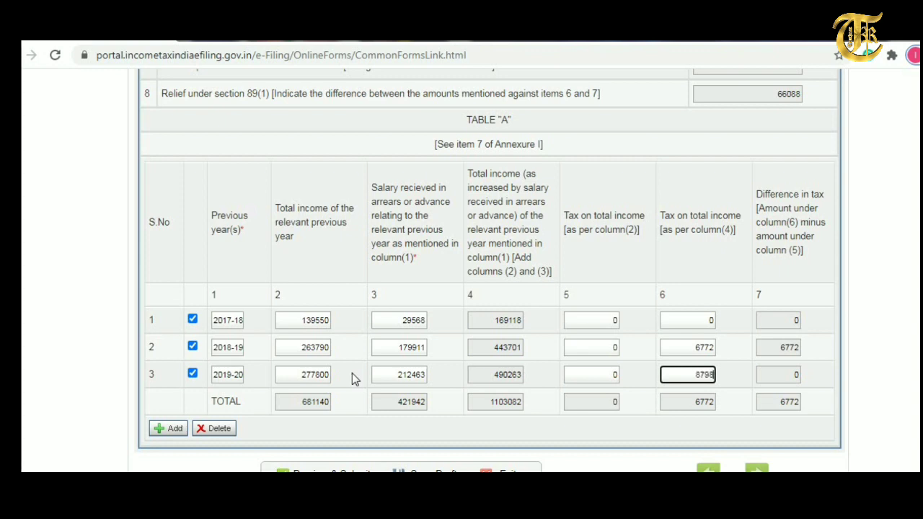
pyautogui.press('Tab')
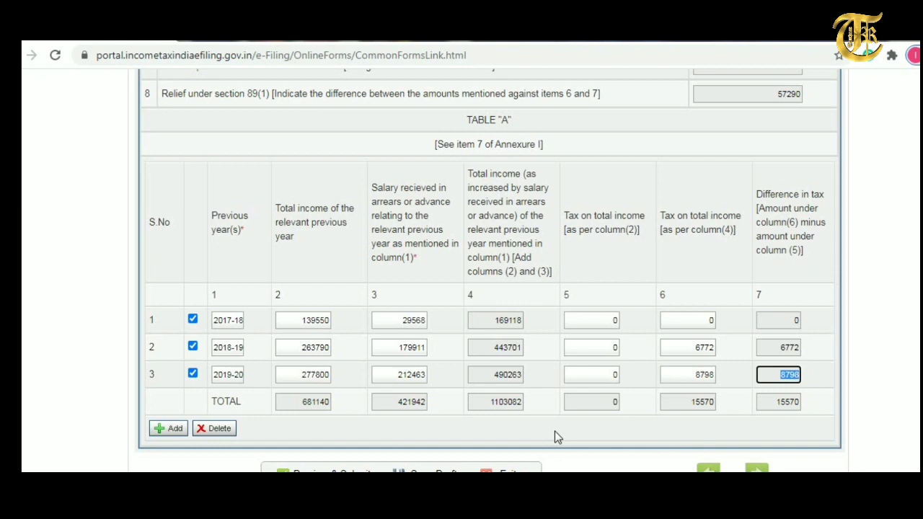
pyautogui.click(901, 362)
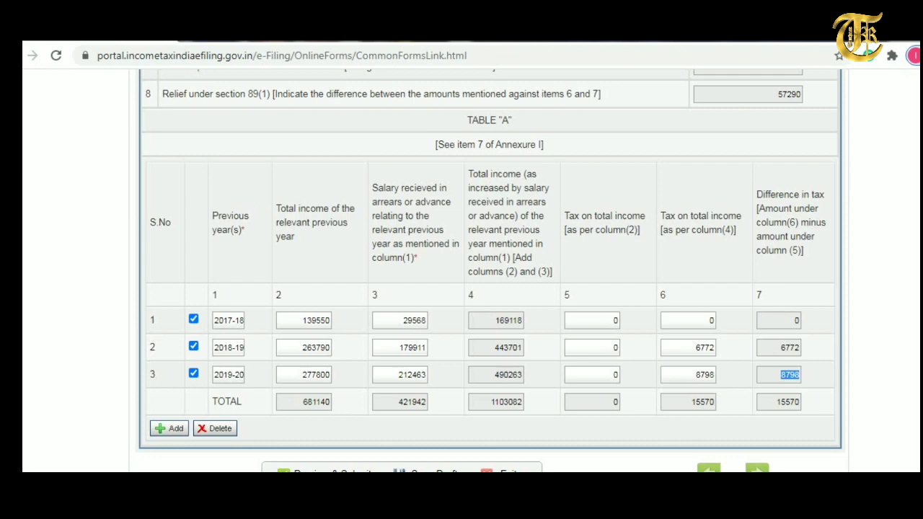
# Step: Review the items of Annexure I and go through the remaining annexures up to Annexure IV
pyautogui.scroll(5, 491, 271)
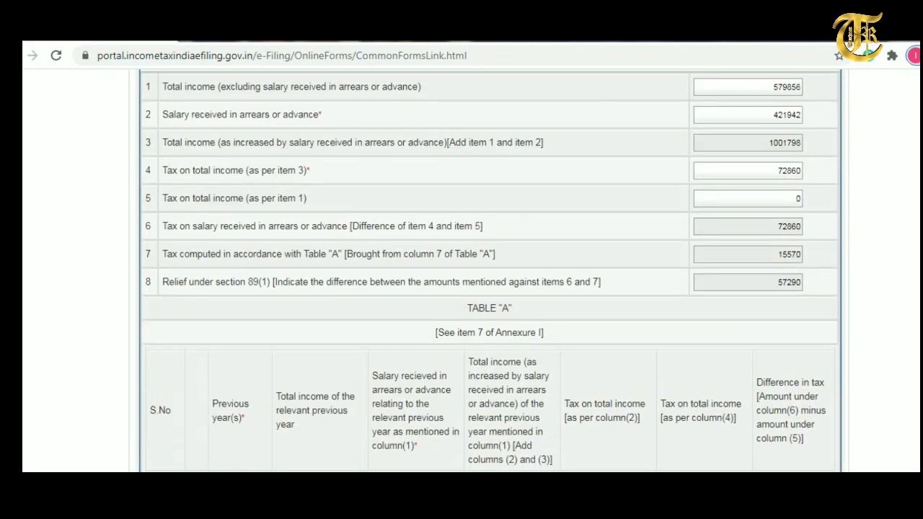
pyautogui.scroll(1, 401, 407)
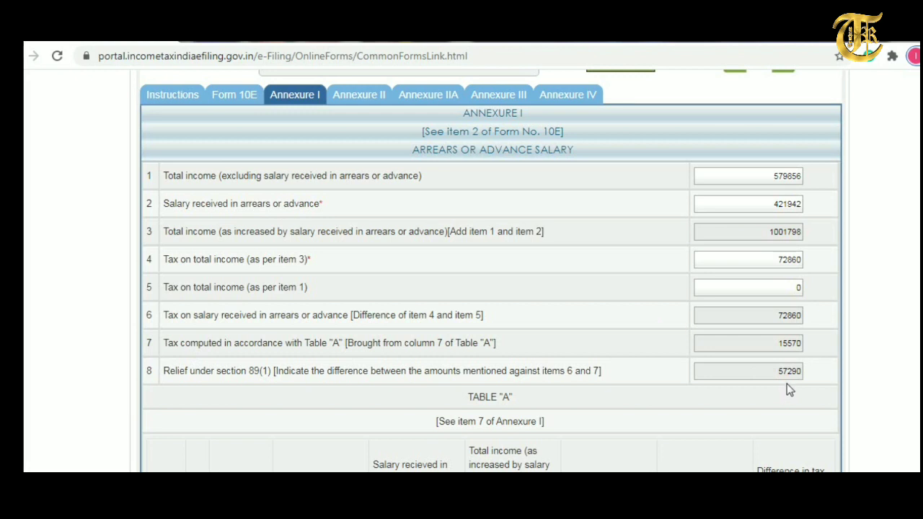
pyautogui.scroll(3, 785, 396)
pyautogui.click(785, 253)
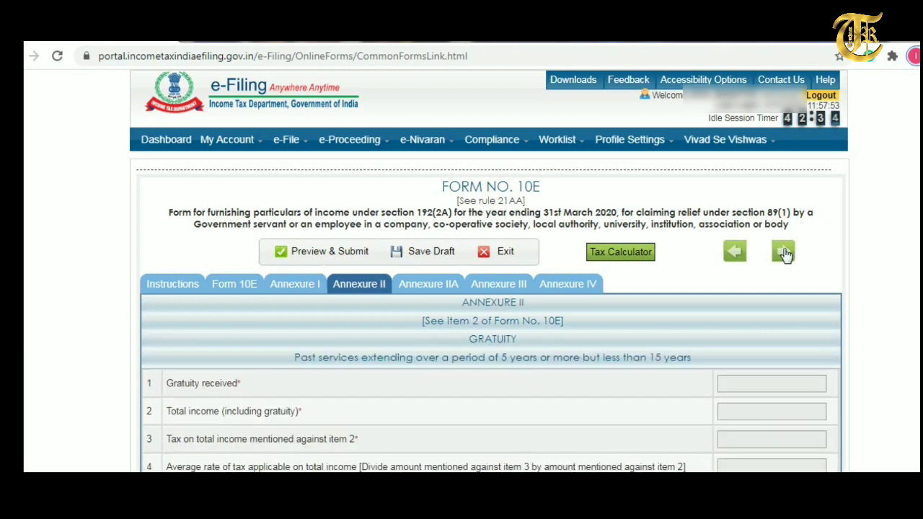
pyautogui.click(784, 254)
pyautogui.click(785, 254)
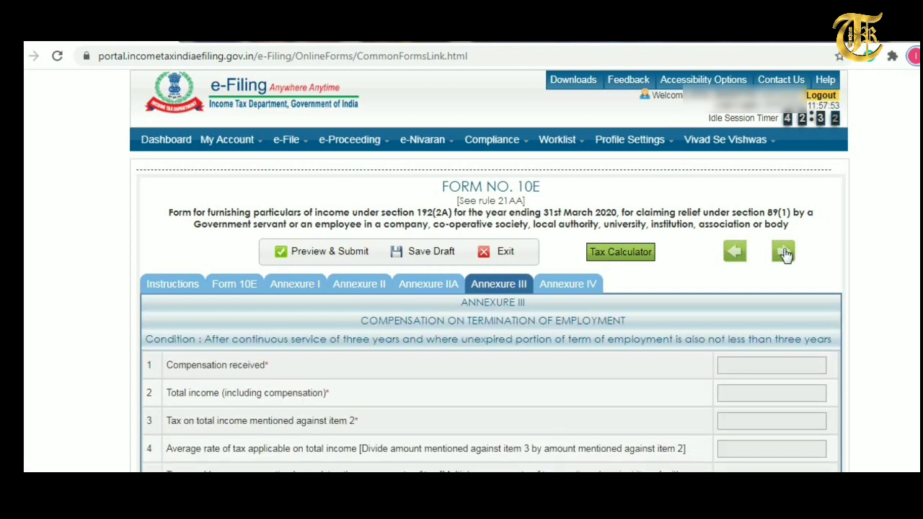
pyautogui.click(785, 253)
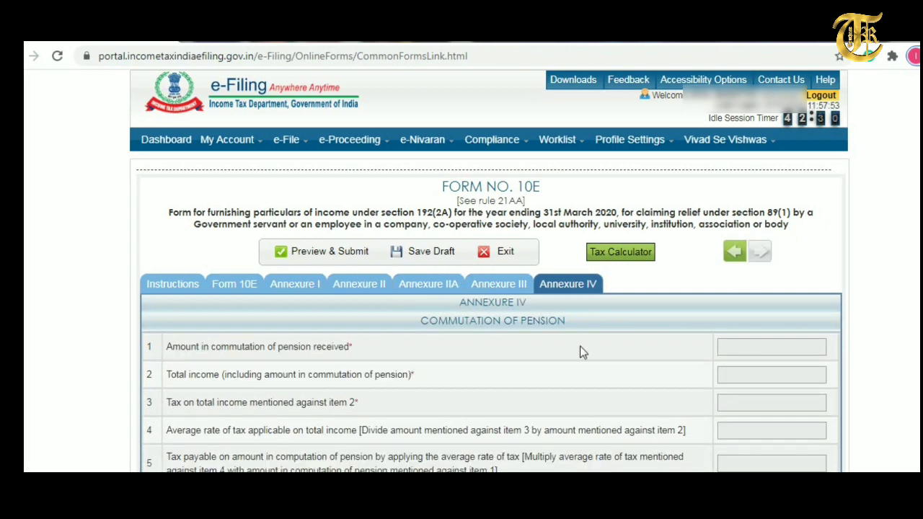
pyautogui.scroll(-6, 581, 350)
pyautogui.scroll(6, 319, 221)
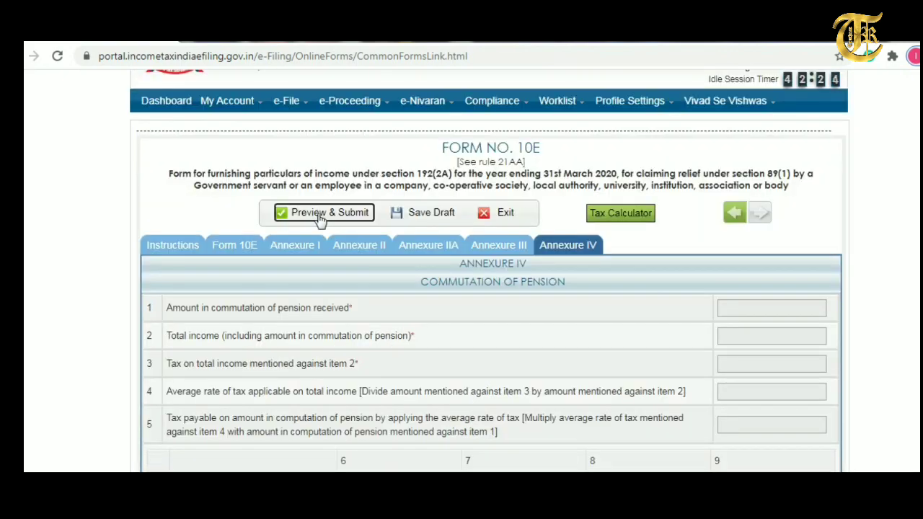
# Step: Preview the completed Form 10E, checking Annexure I and Table A, and exit without submitting it
pyautogui.click(320, 213)
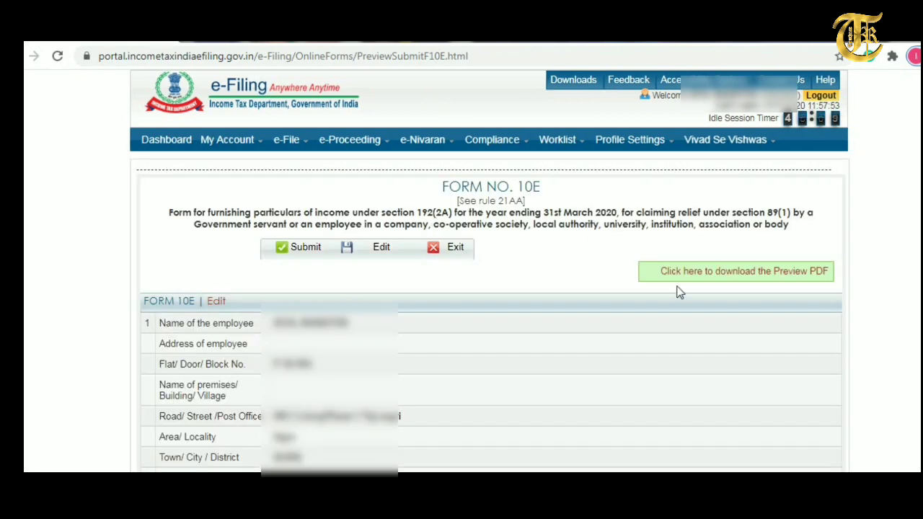
pyautogui.scroll(-1, 490, 270)
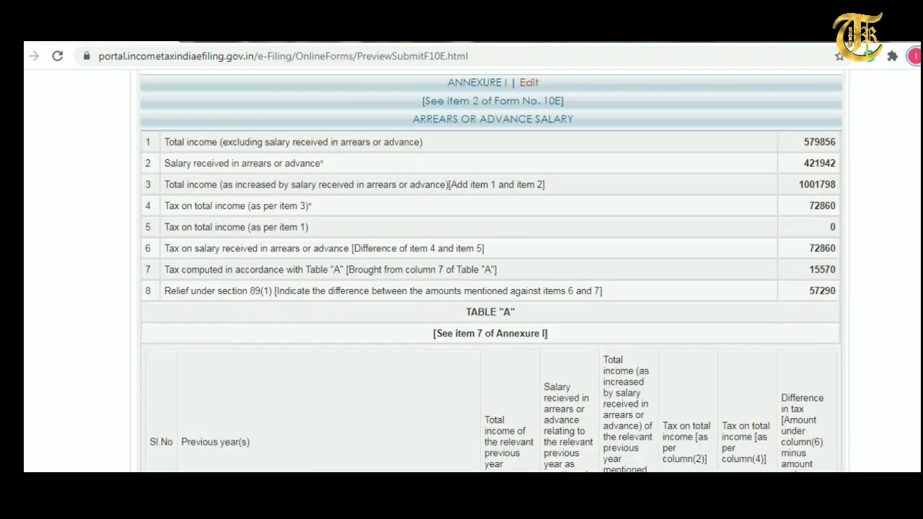
pyautogui.scroll(-3, 489, 270)
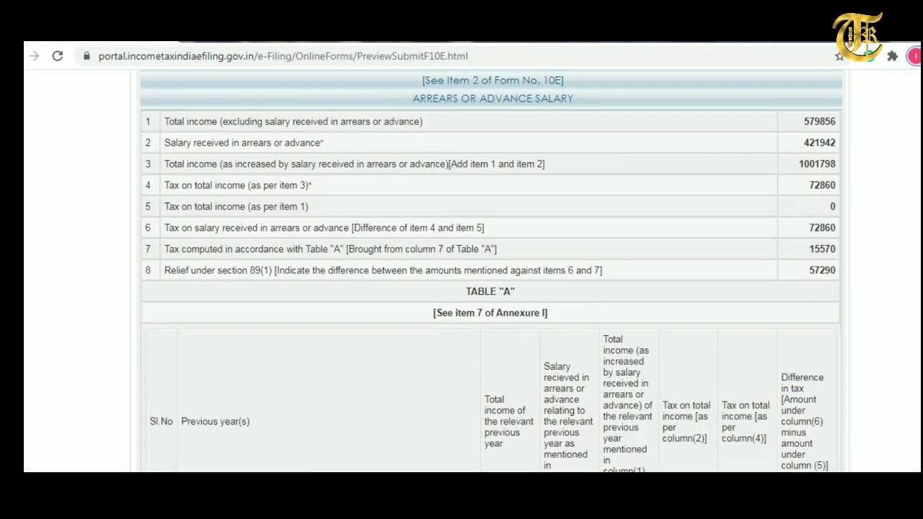
pyautogui.scroll(-15, 490, 274)
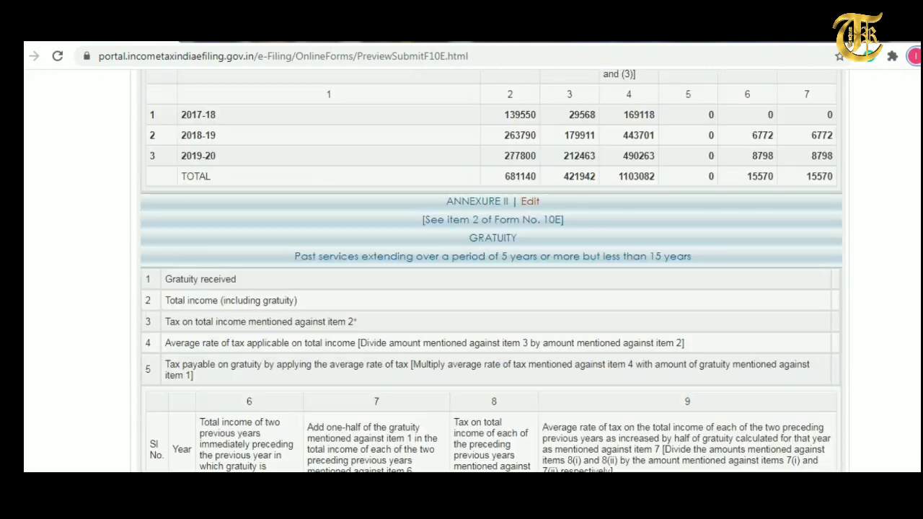
pyautogui.scroll(-5, 490, 274)
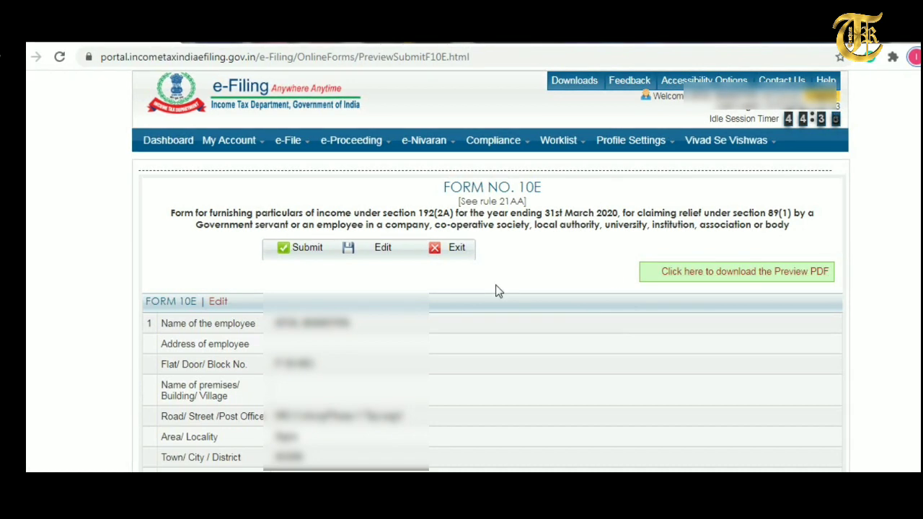
pyautogui.click(454, 254)
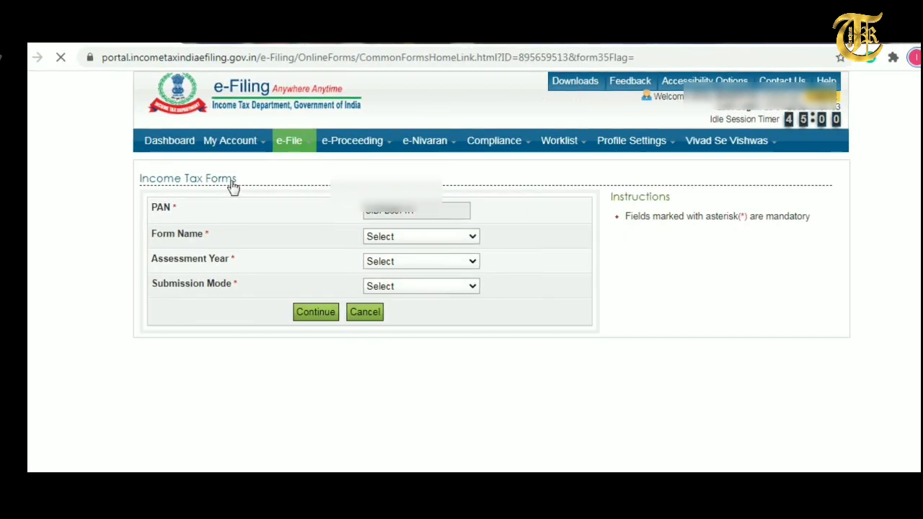
# Step: Go to the e-filed returns and forms from the dashboard and list the filings under Other Forms
pyautogui.moveTo(231, 140)
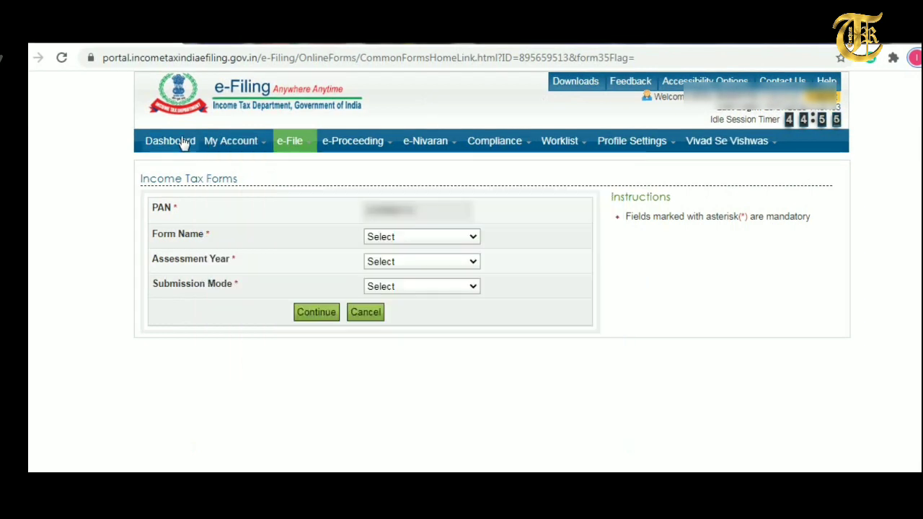
pyautogui.click(181, 141)
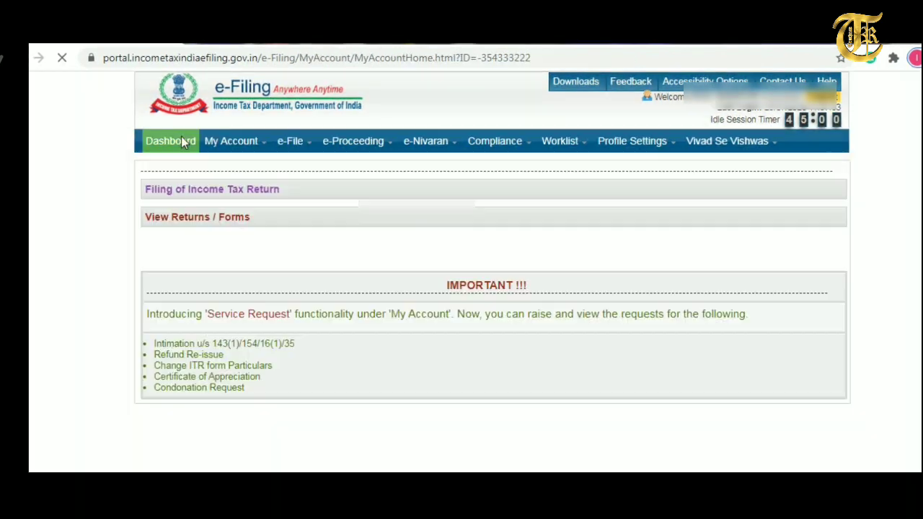
pyautogui.click(197, 219)
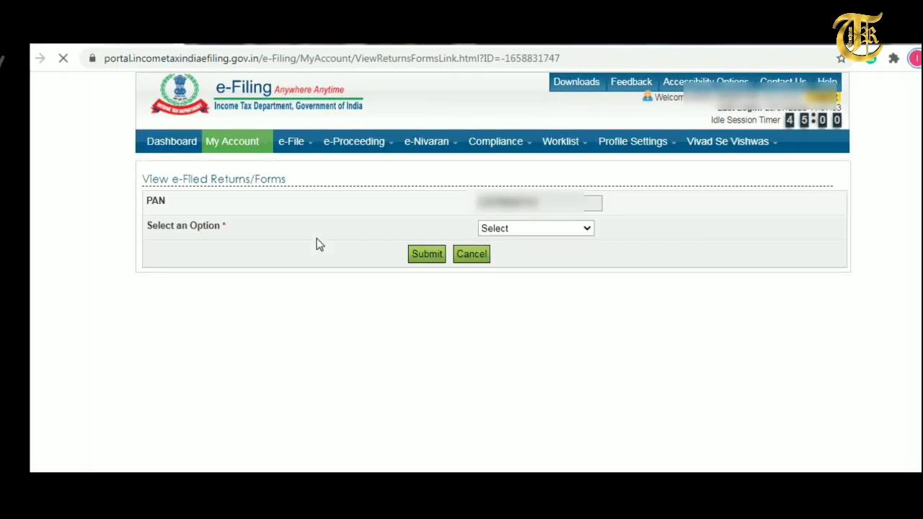
pyautogui.click(524, 229)
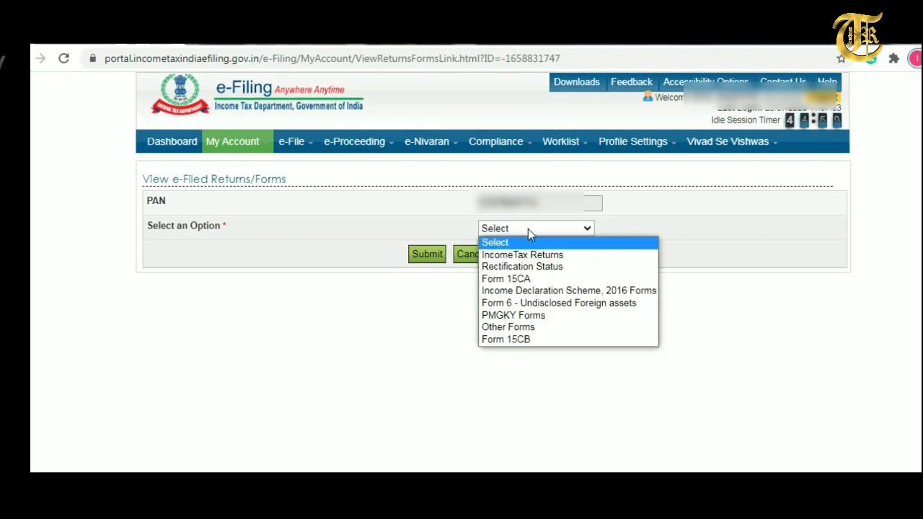
pyautogui.click(556, 328)
pyautogui.click(427, 255)
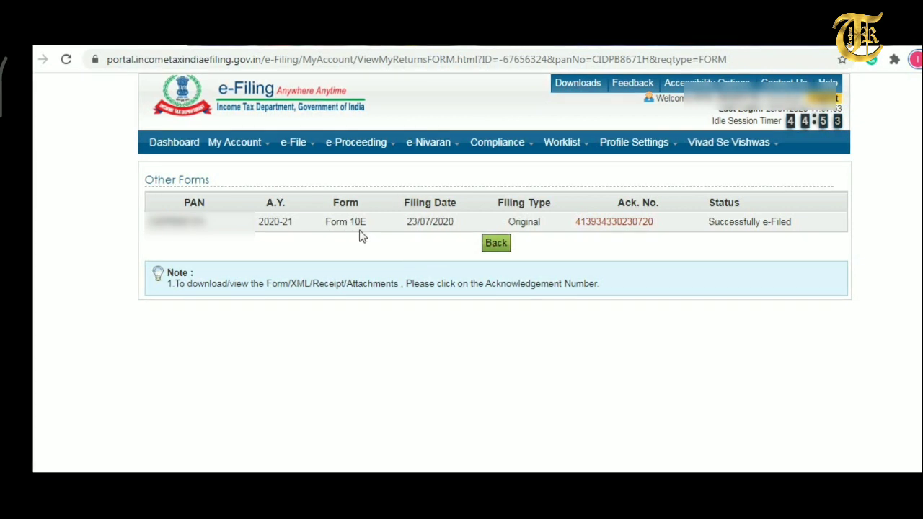
# Step: View the acknowledgement details of the filed 2020-21 Form 10E, close them and leave the e-filed forms view
pyautogui.click(609, 224)
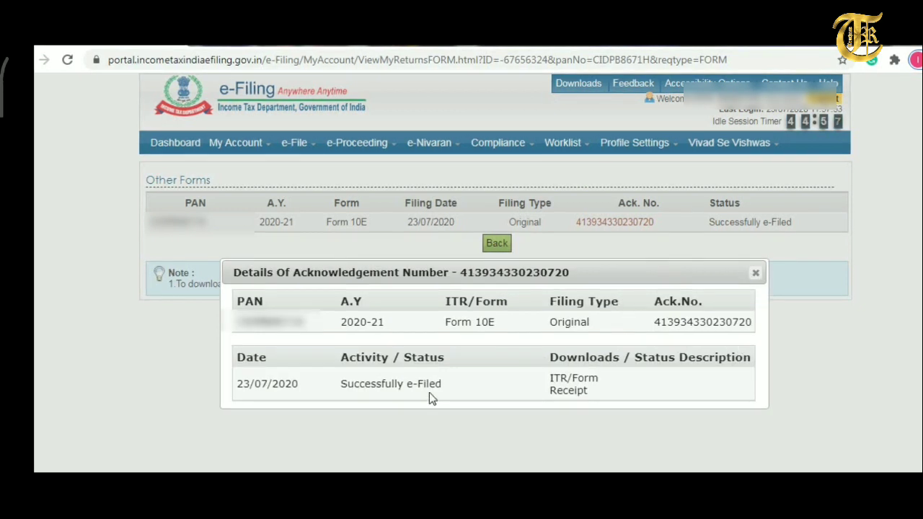
pyautogui.click(755, 273)
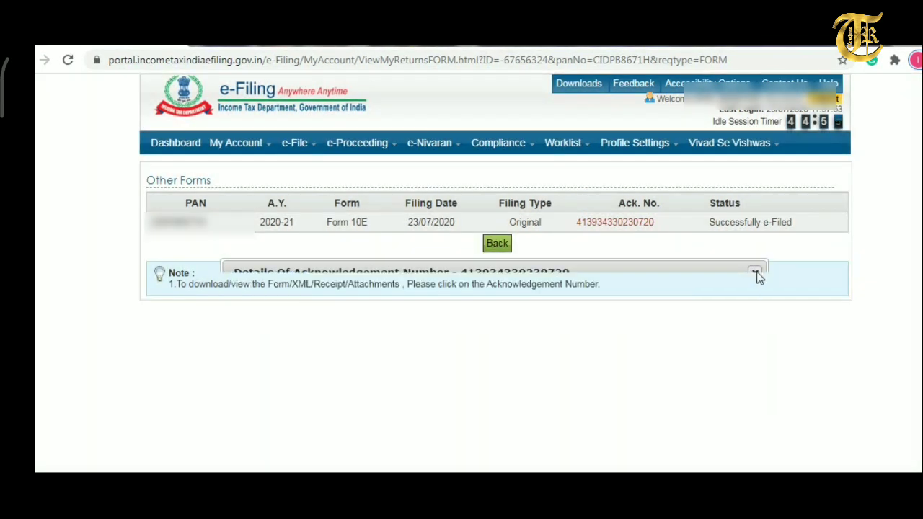
pyautogui.click(497, 244)
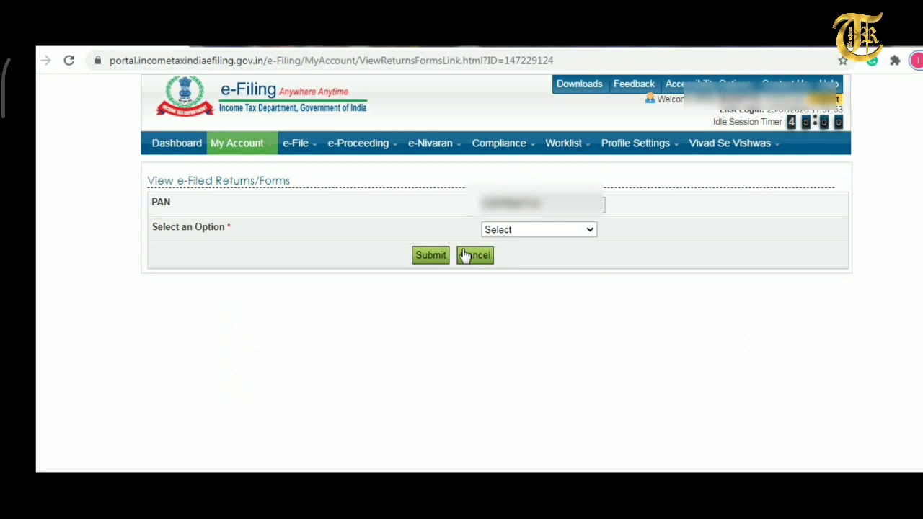
pyautogui.click(481, 260)
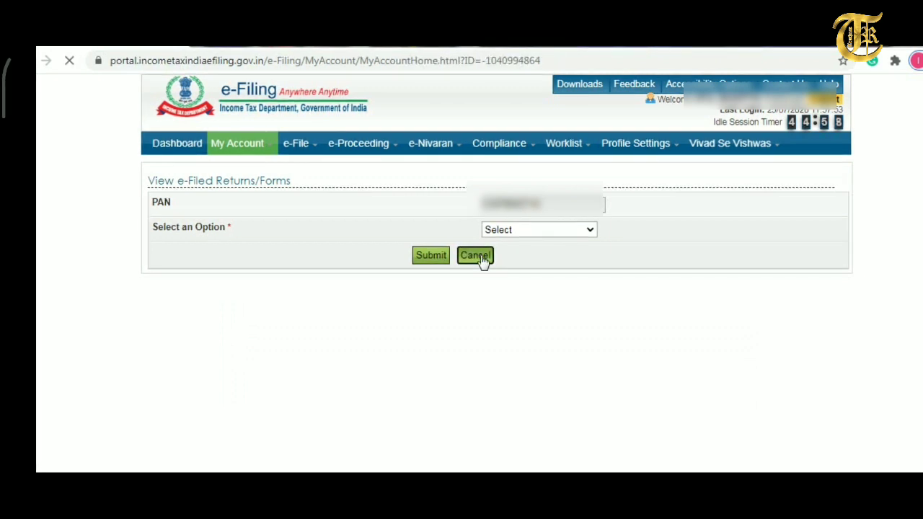